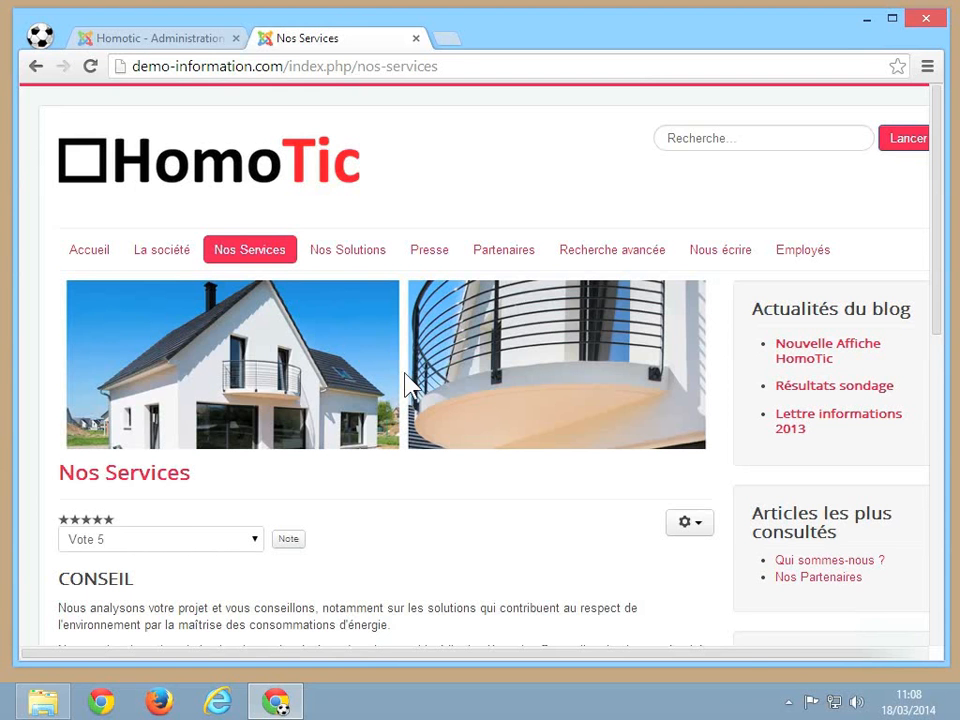
Examine the published Nos Services article, including its clickable title, rating, print and e-mail options, and the details block at its end.
scroll(410, 385, down, 1)
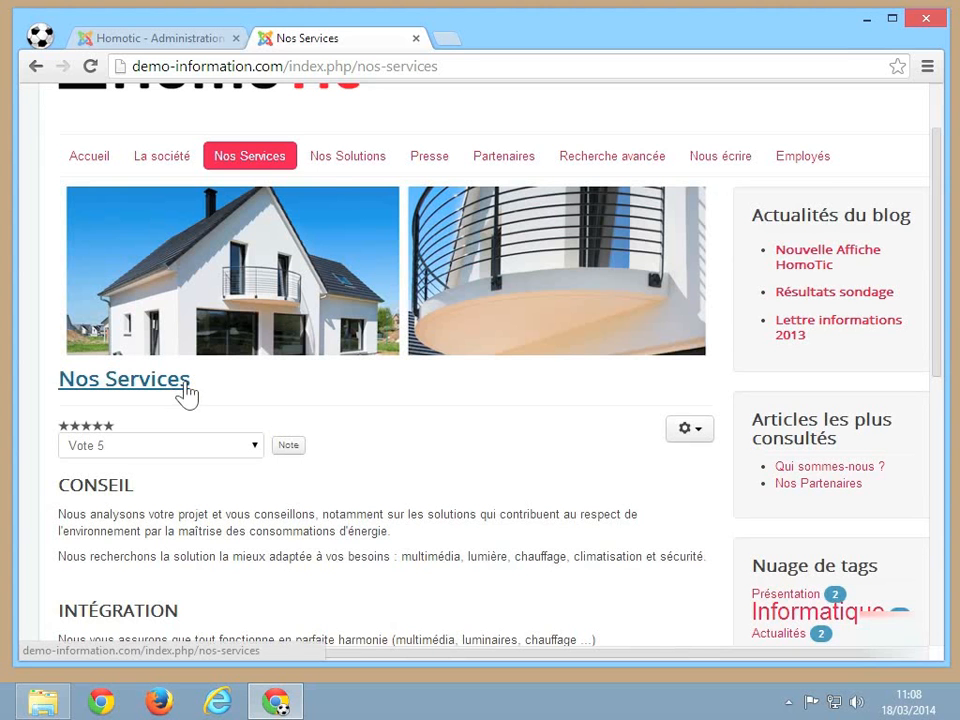
scroll(444, 407, down, 1)
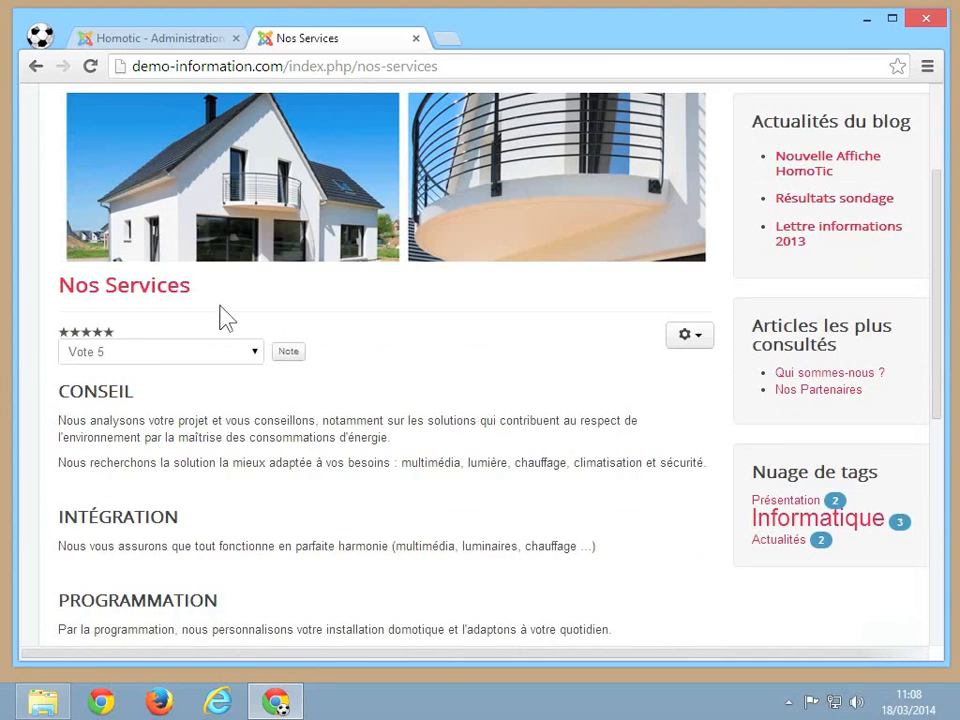
click(168, 307)
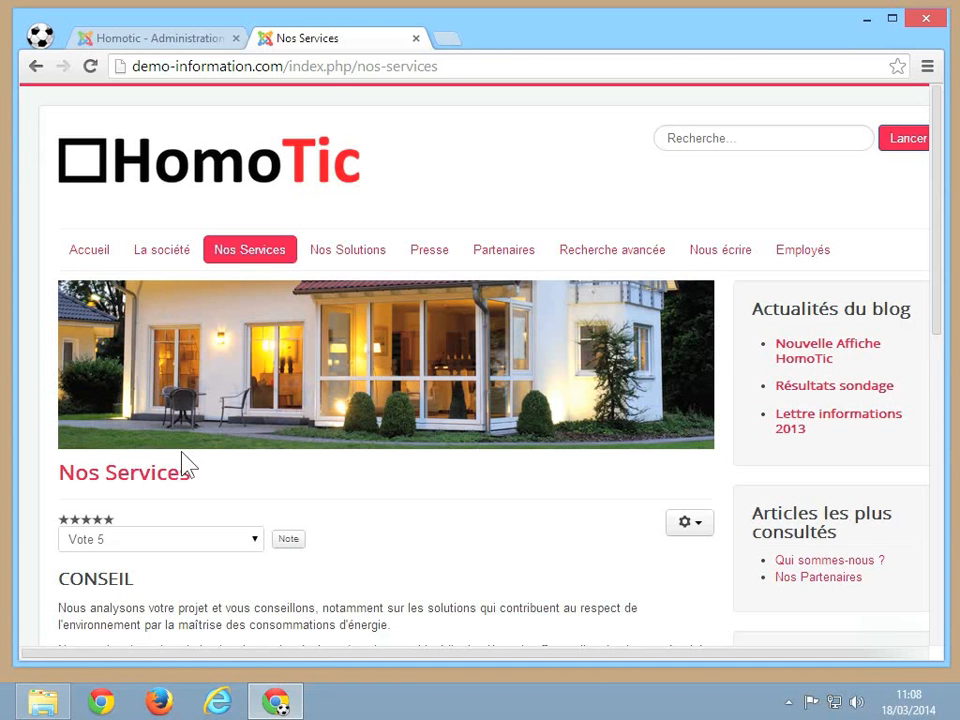
scroll(185, 465, down, 2)
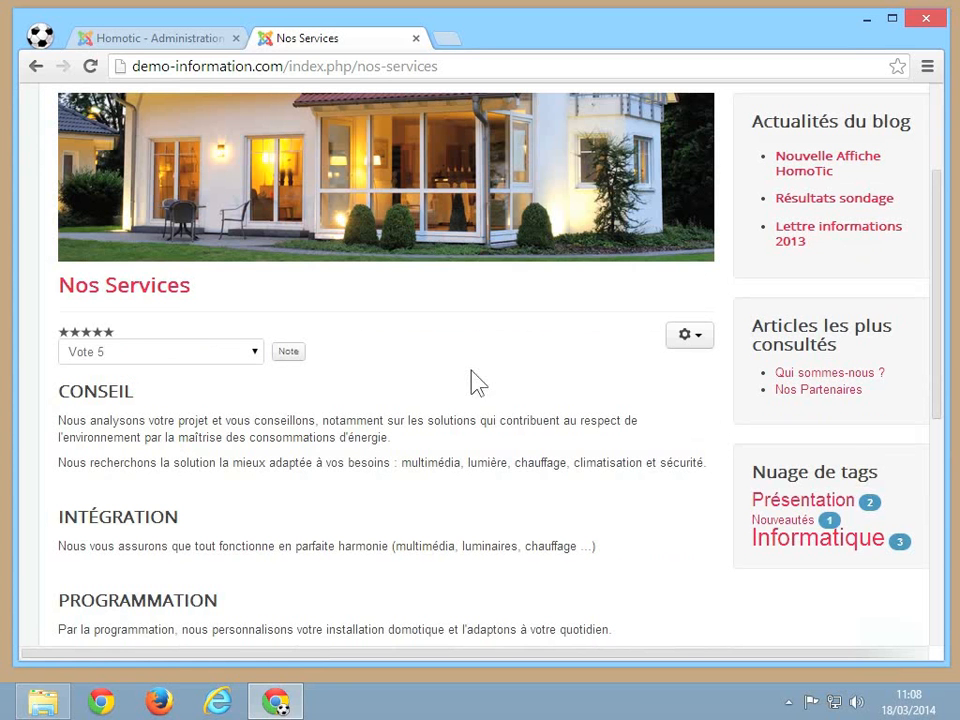
click(697, 348)
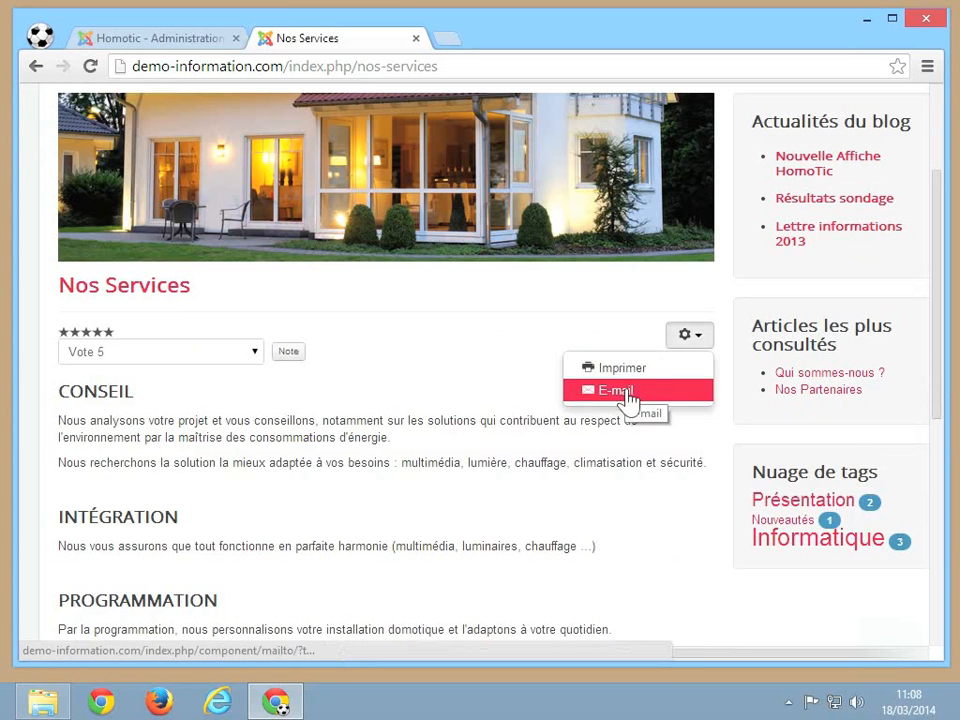
click(624, 463)
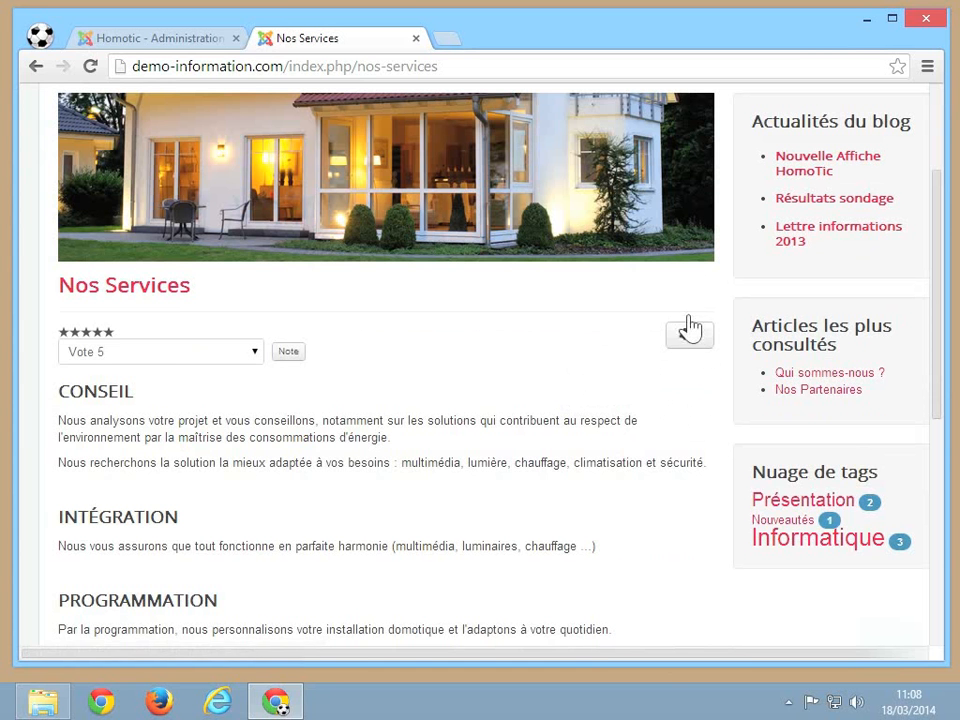
scroll(697, 455, down, 4)
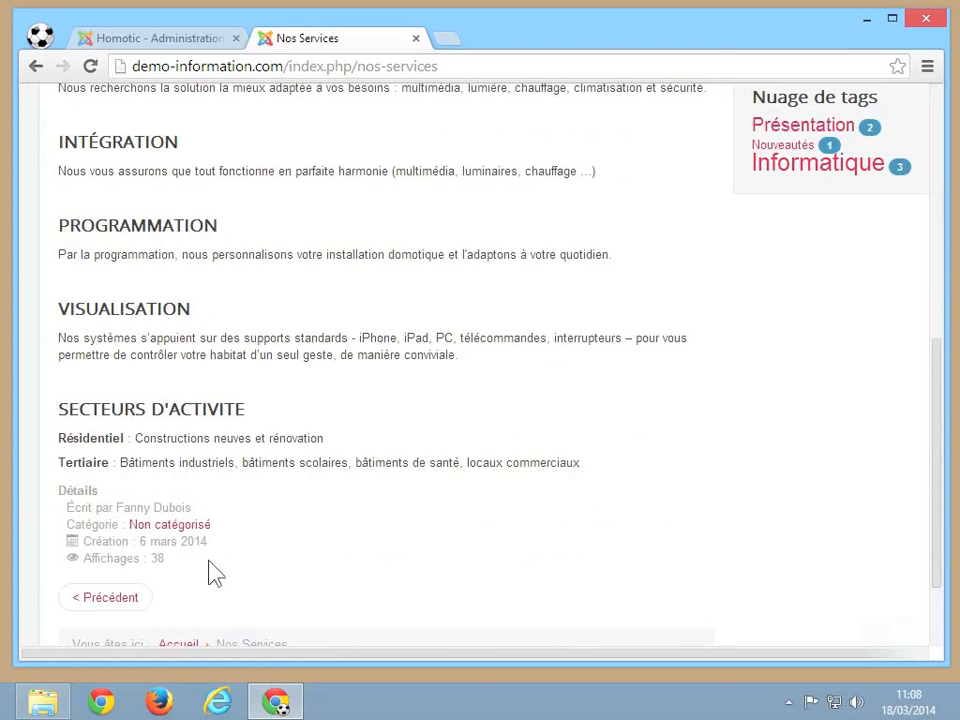
scroll(215, 573, up, 4)
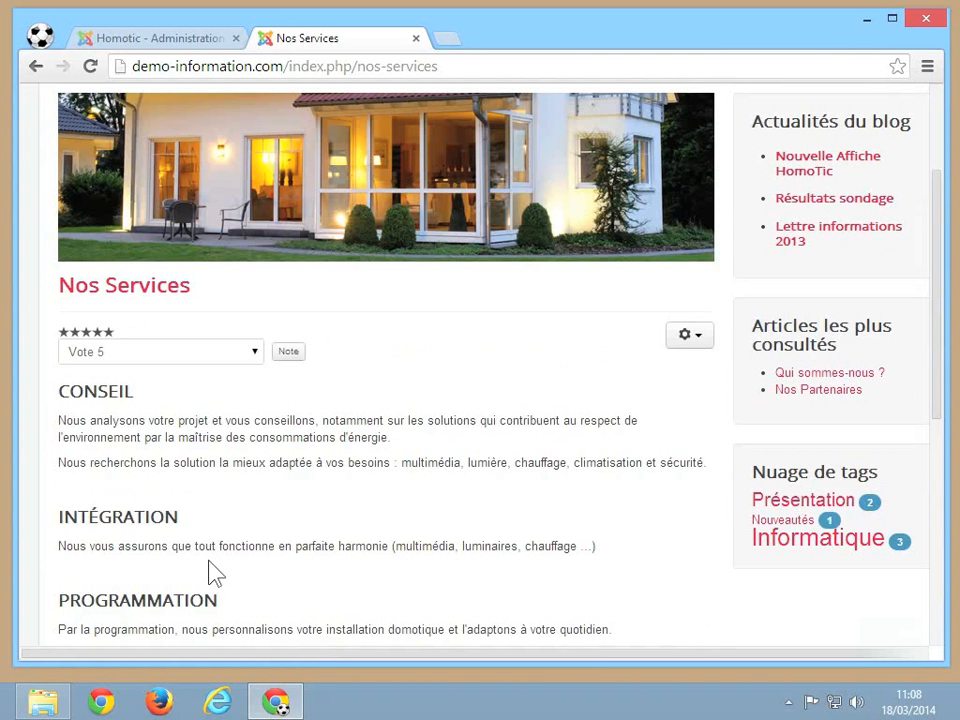
Open the global article display settings from the article manager in the site administration and check the available Mise en page choices.
click(180, 52)
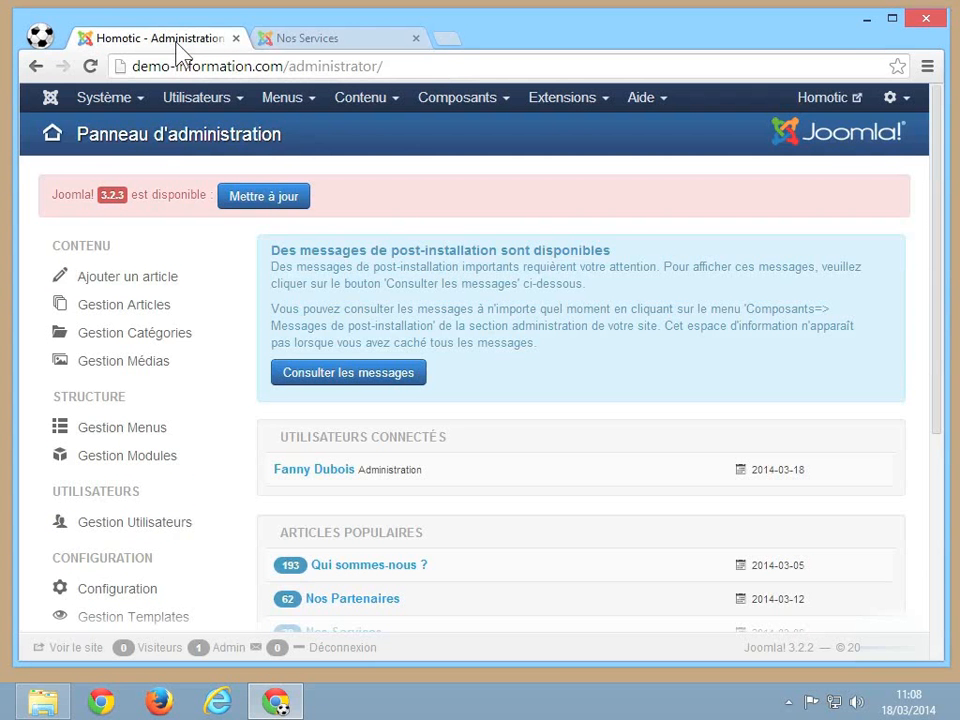
click(144, 310)
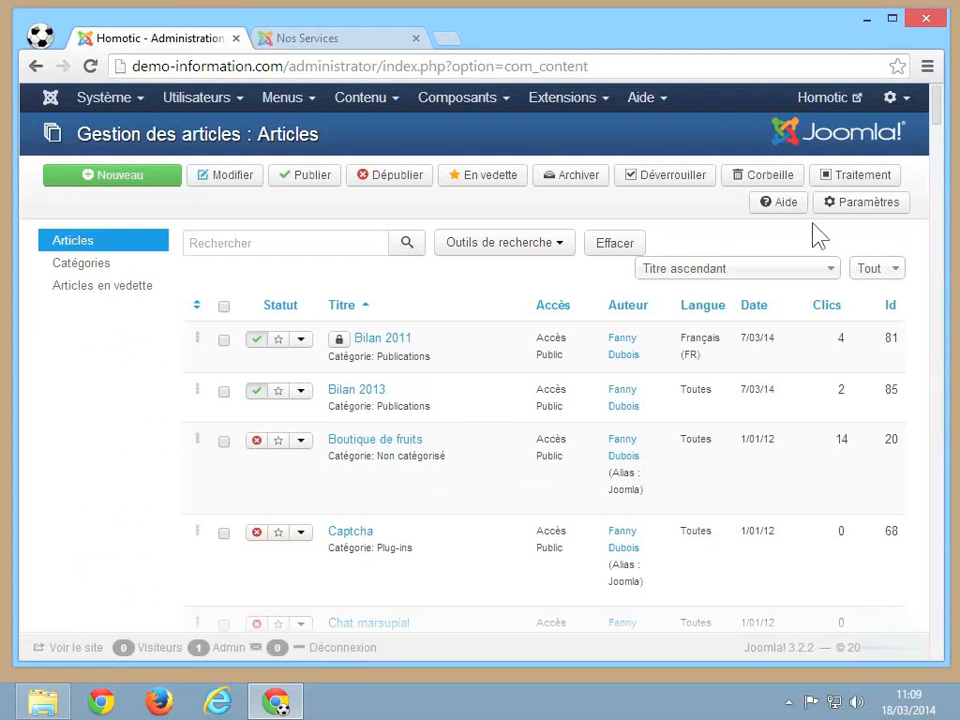
click(846, 214)
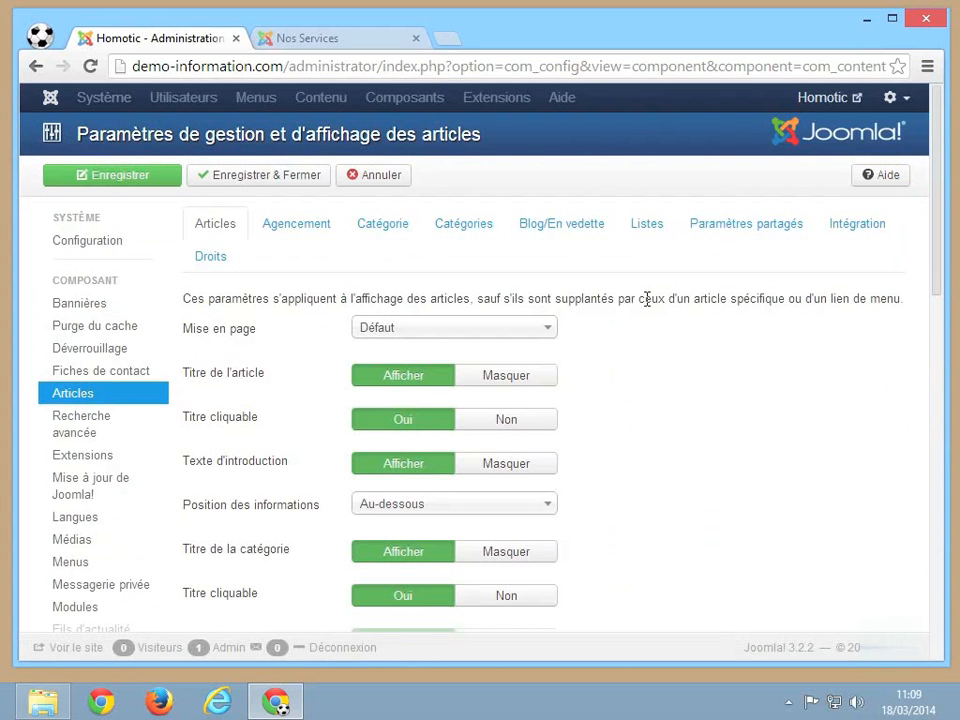
click(536, 339)
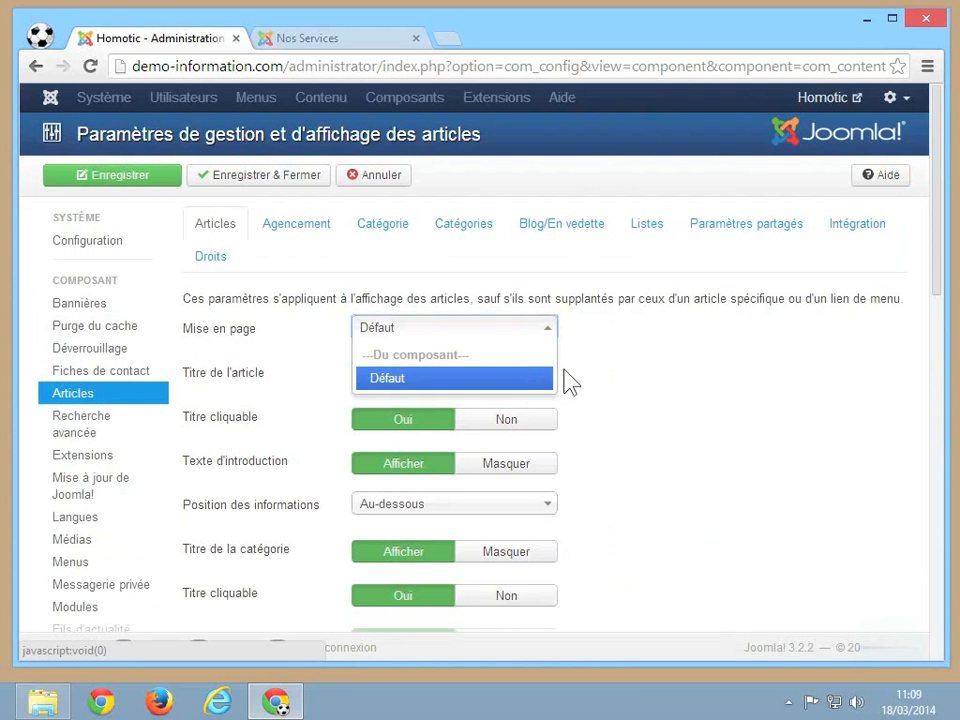
click(643, 364)
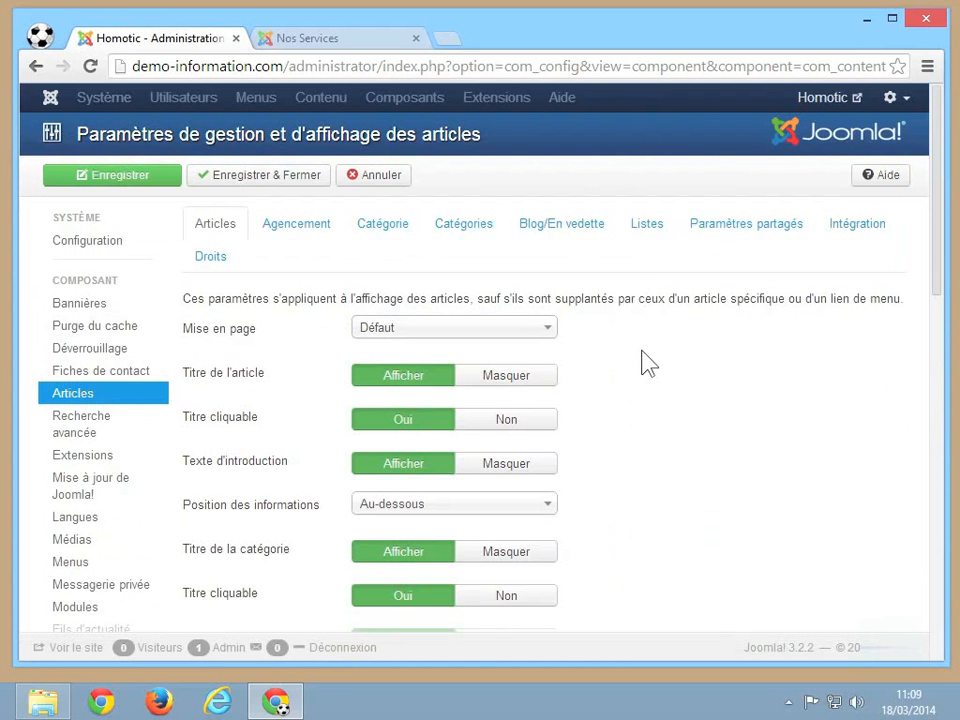
Keep Titre de l'article on Afficher and set the article title's Titre cliquable option to Non.
scroll(643, 364, down, 2)
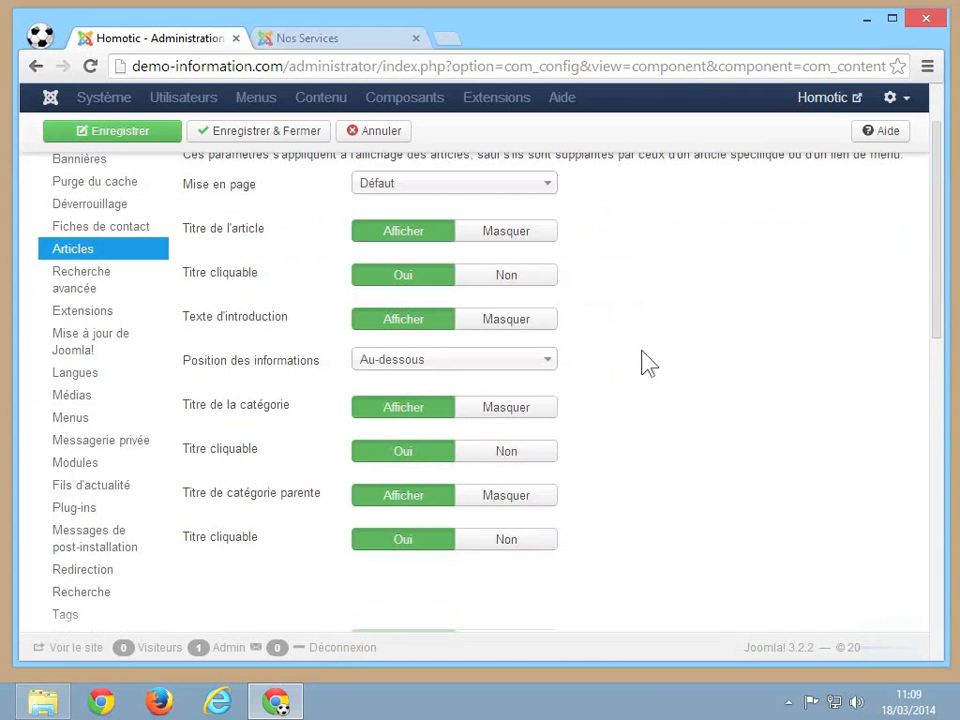
click(515, 238)
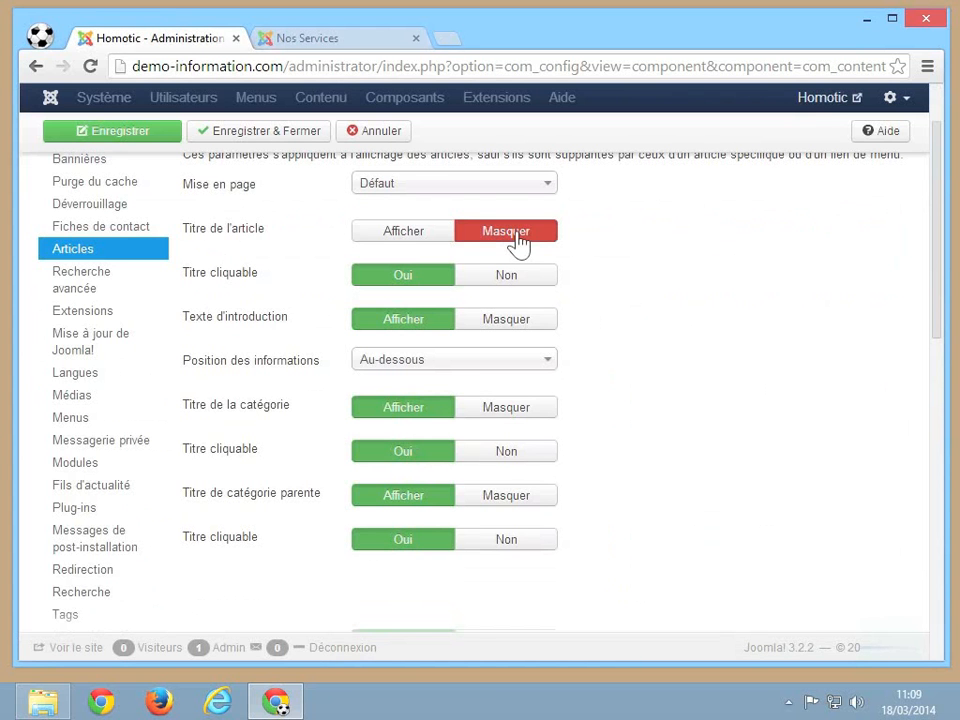
click(416, 240)
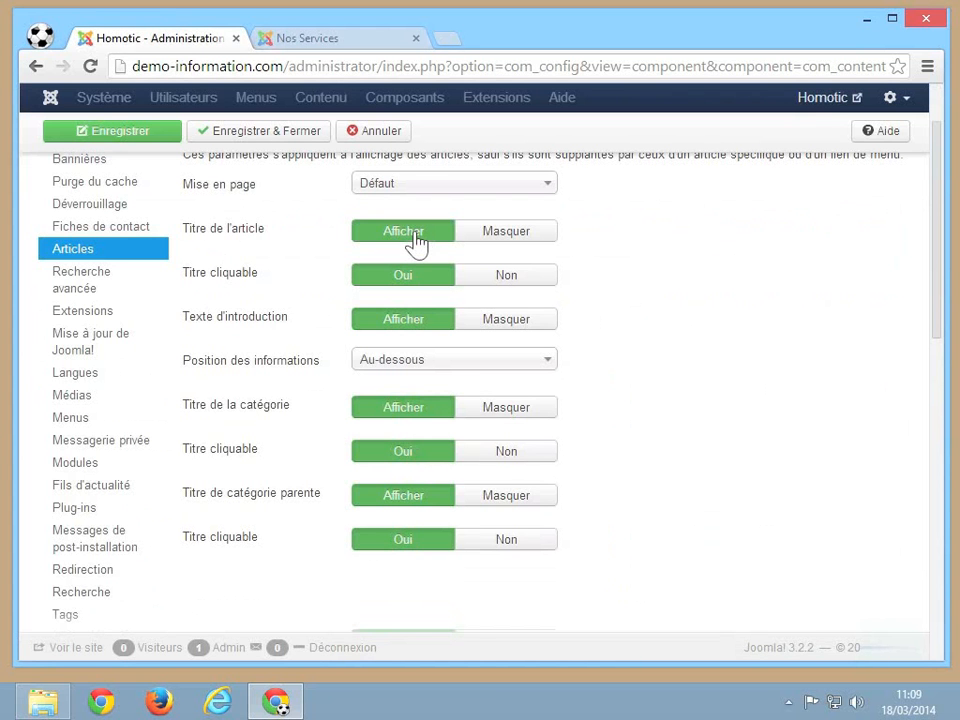
click(503, 285)
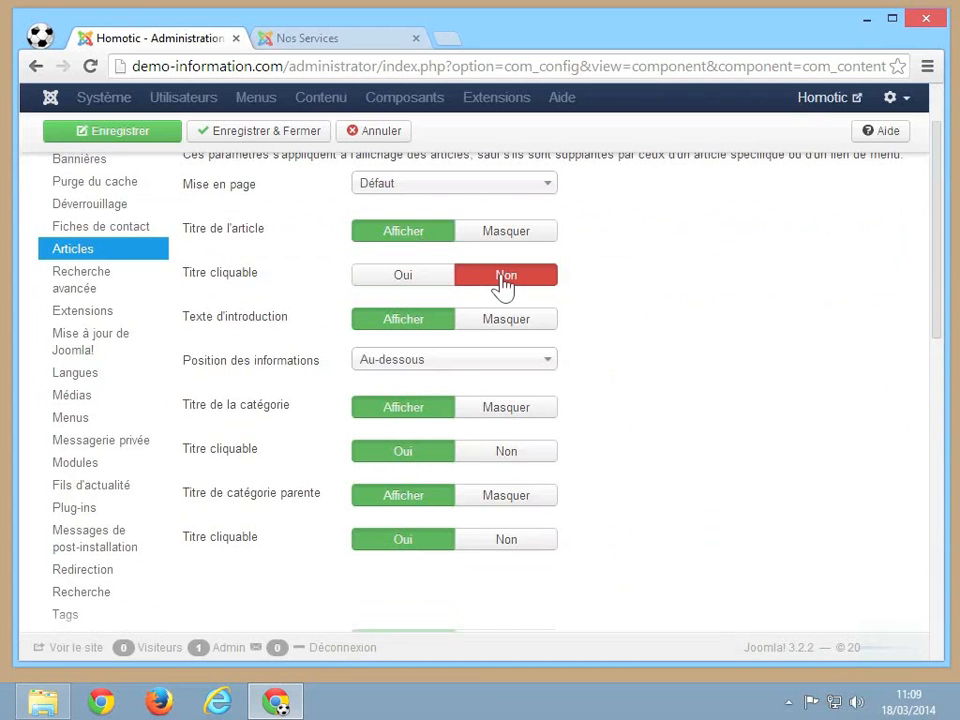
Examine the details block on the published Nos Services page and the available choices for Position des informations.
mouse_move(257, 332)
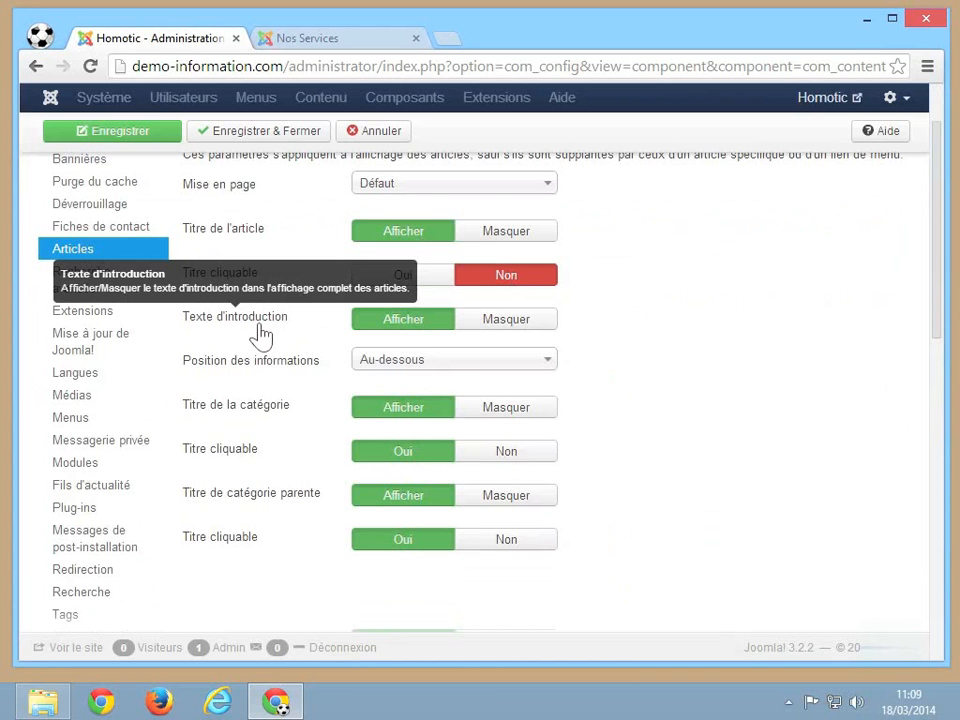
mouse_move(312, 370)
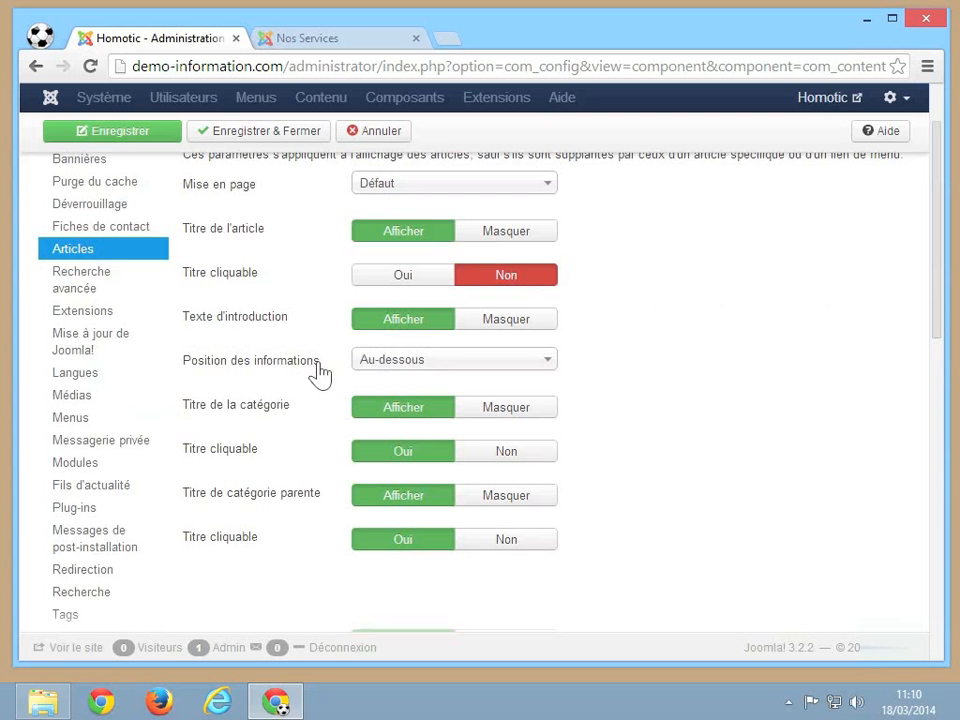
click(352, 38)
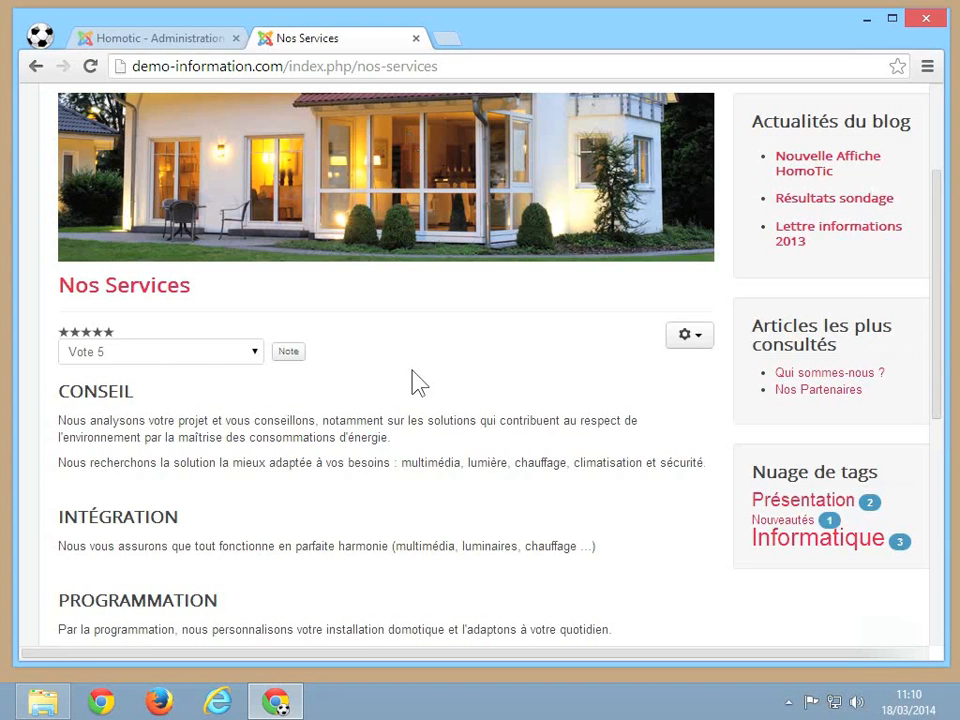
scroll(411, 381, down, 5)
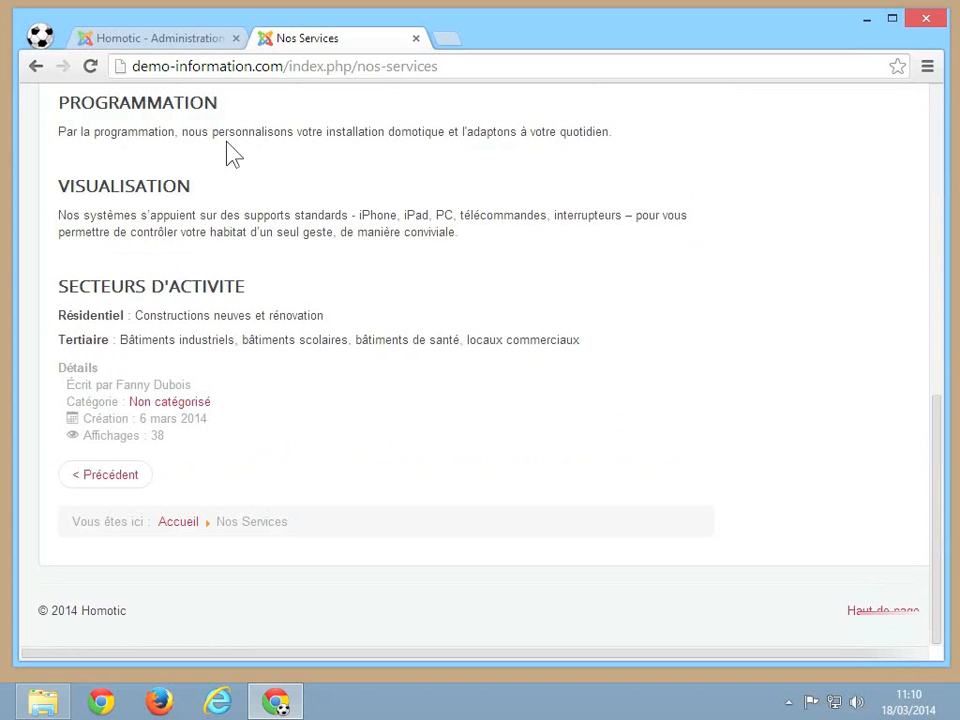
click(196, 44)
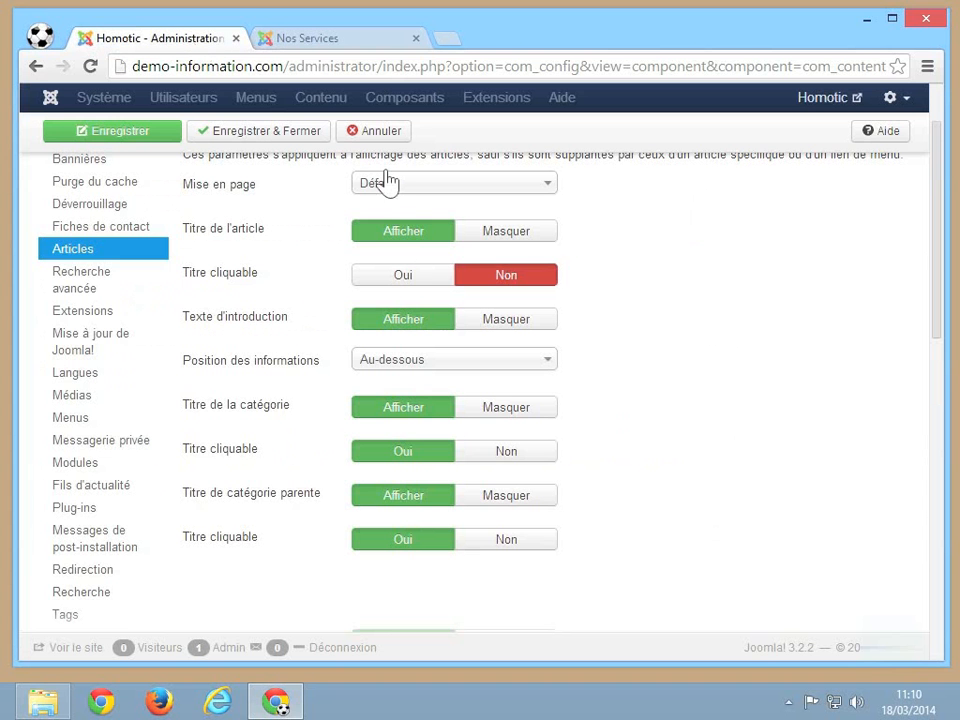
click(463, 362)
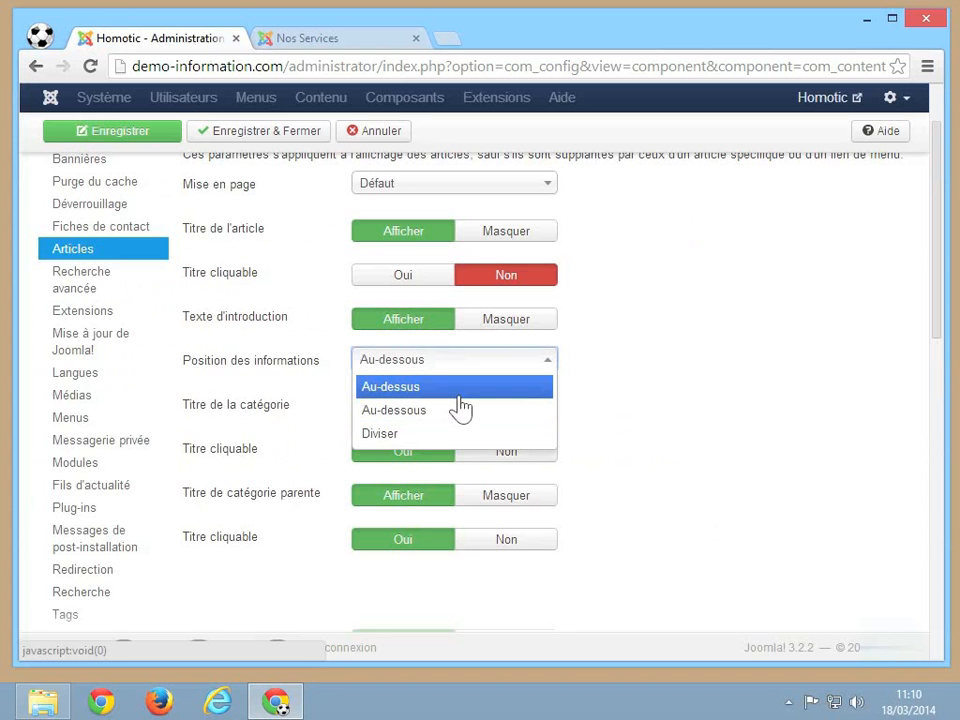
click(637, 385)
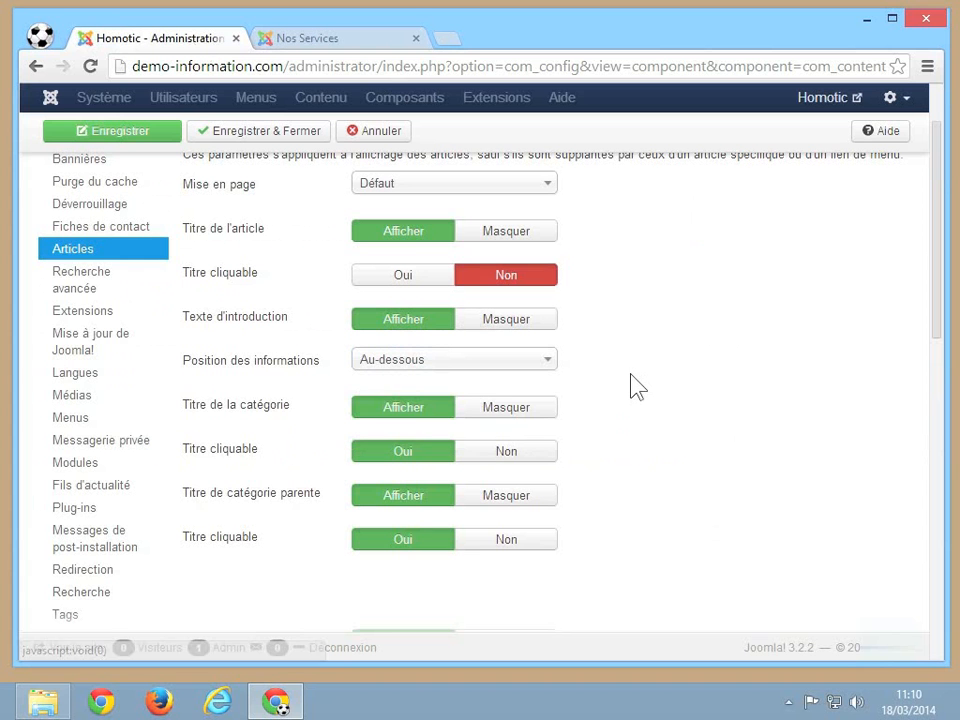
Set Titre de la catégorie and Titre de catégorie parente to Masquer, and both of their Titre cliquable options to Non.
click(508, 412)
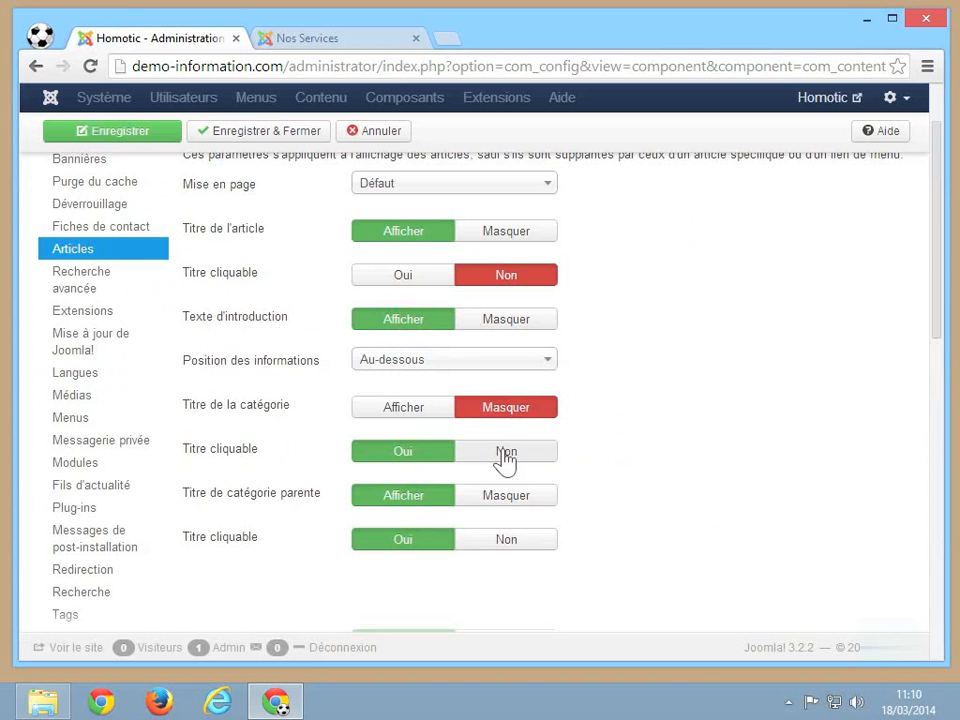
click(505, 456)
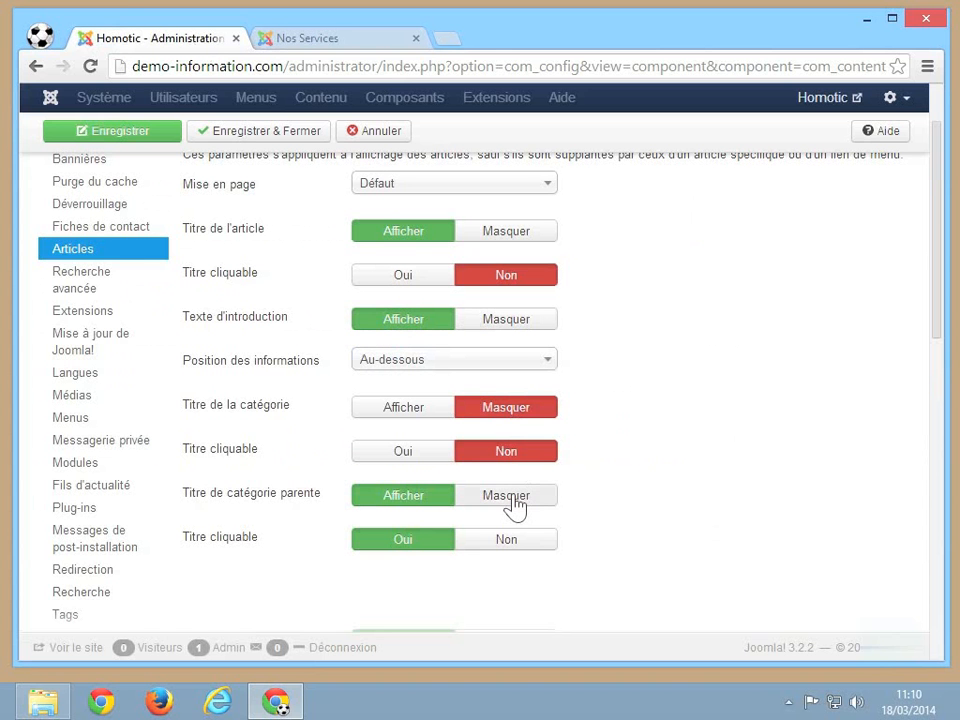
click(512, 500)
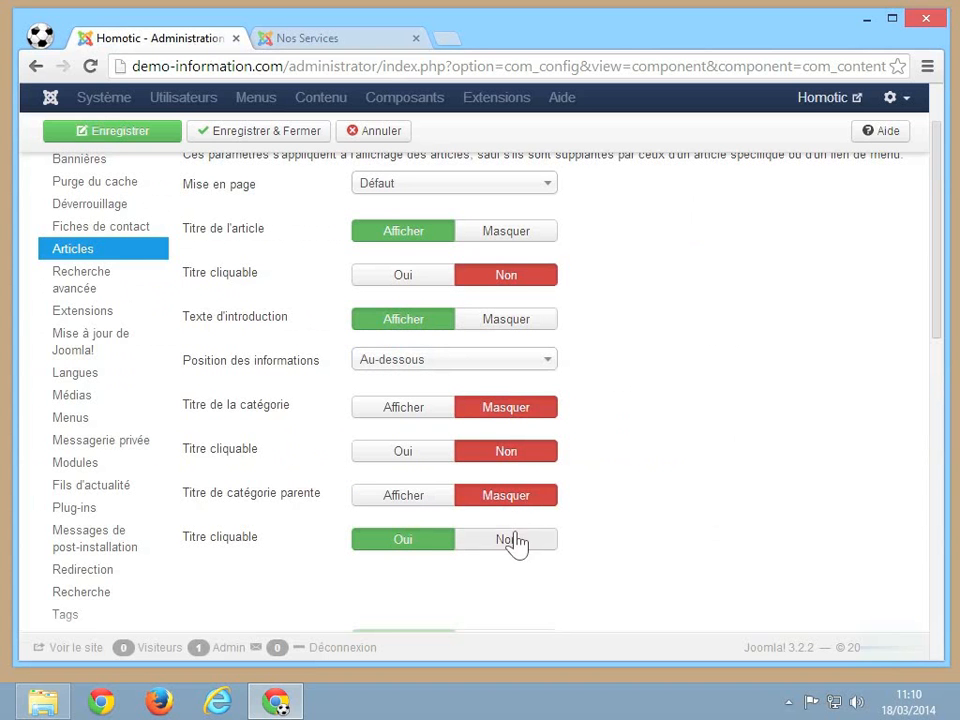
click(518, 540)
Set Auteur de l'article and Date de création to Masquer in the article display settings.
scroll(716, 496, down, 2)
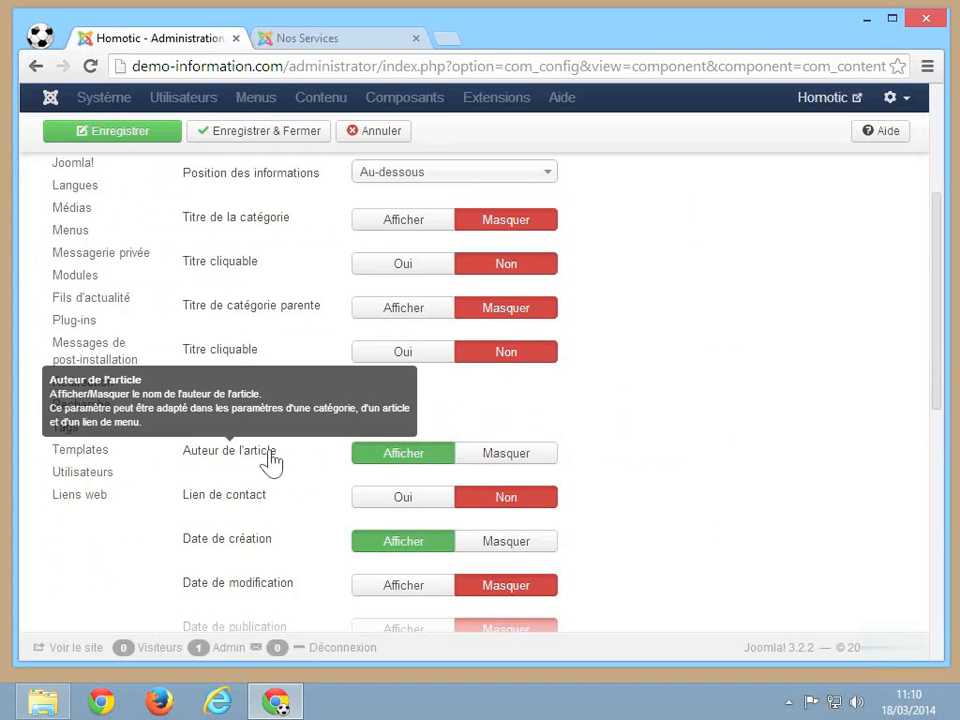
click(506, 460)
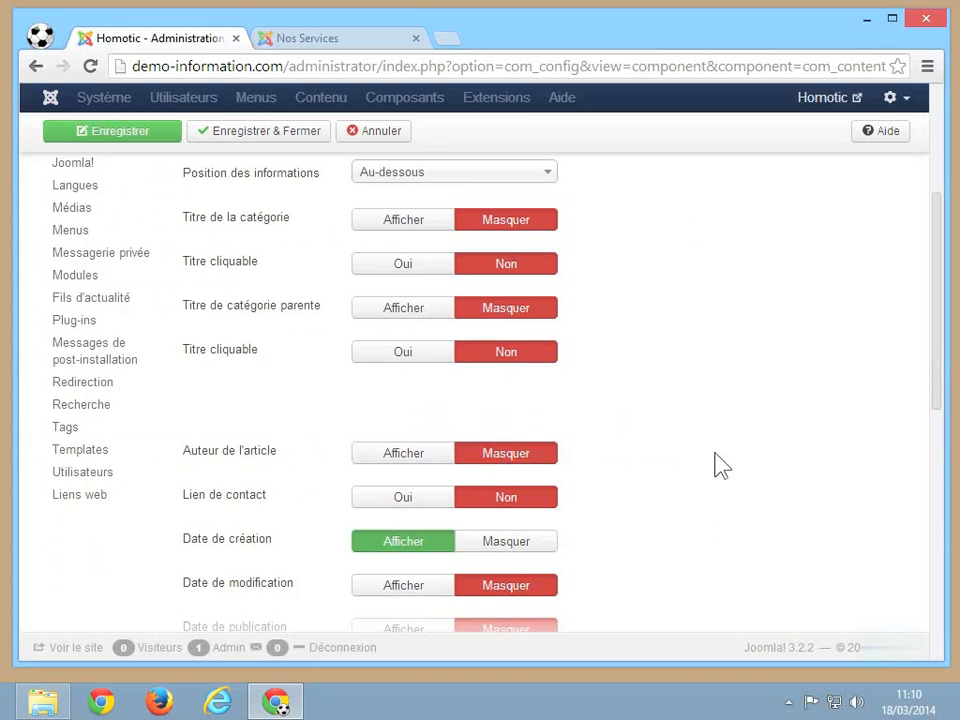
scroll(722, 465, down, 1)
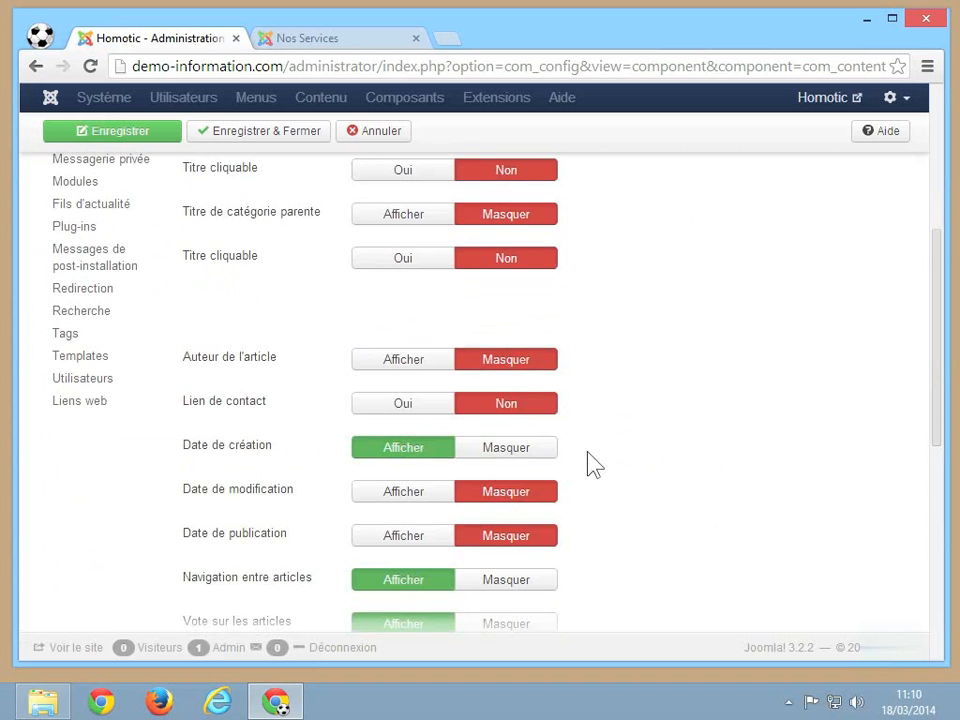
click(492, 450)
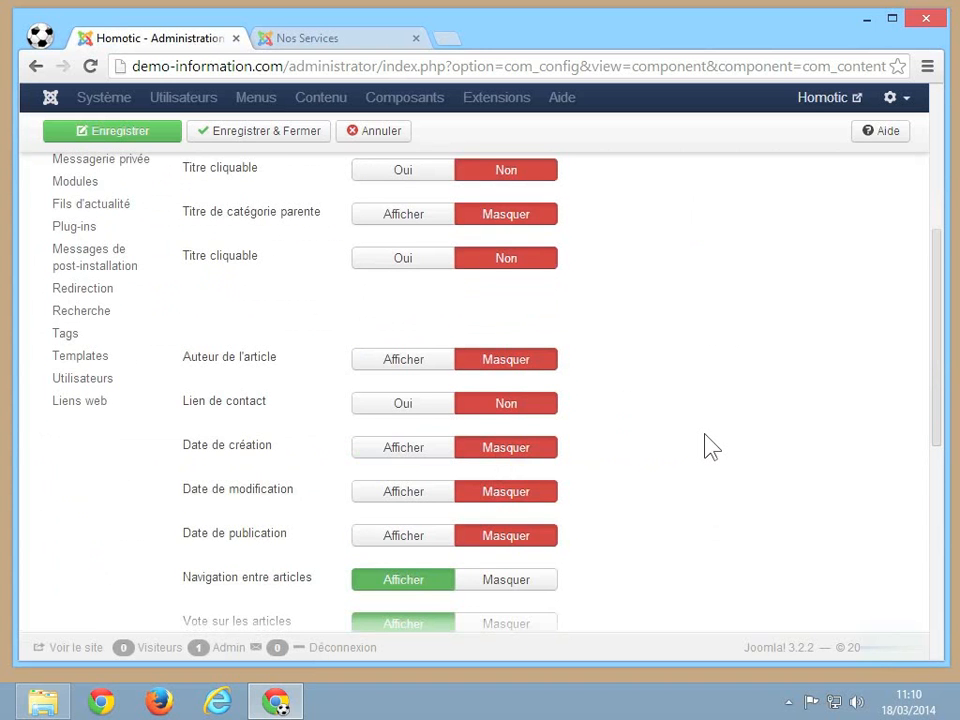
Compare the Navigation entre articles and Vote sur les articles settings with the matching elements on the published Nos Services page.
scroll(712, 447, down, 1)
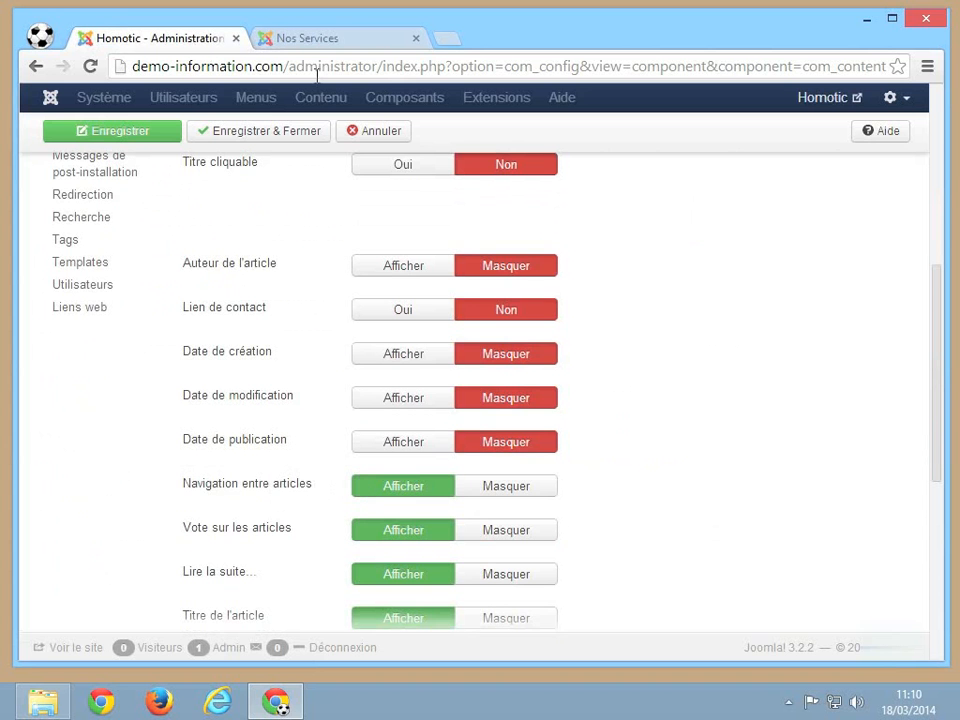
click(333, 38)
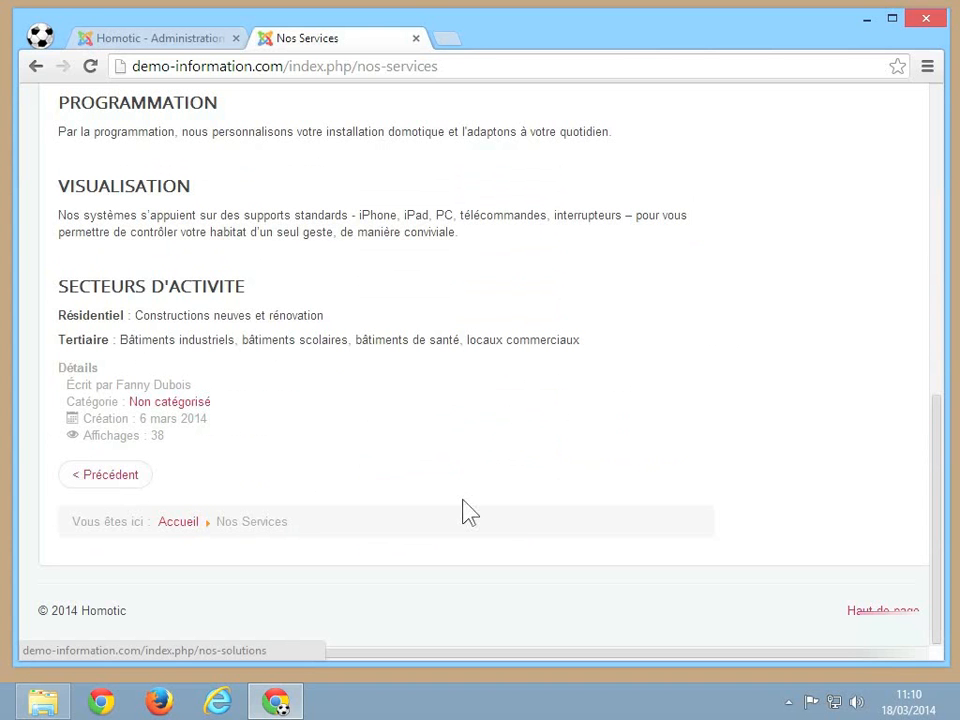
click(177, 45)
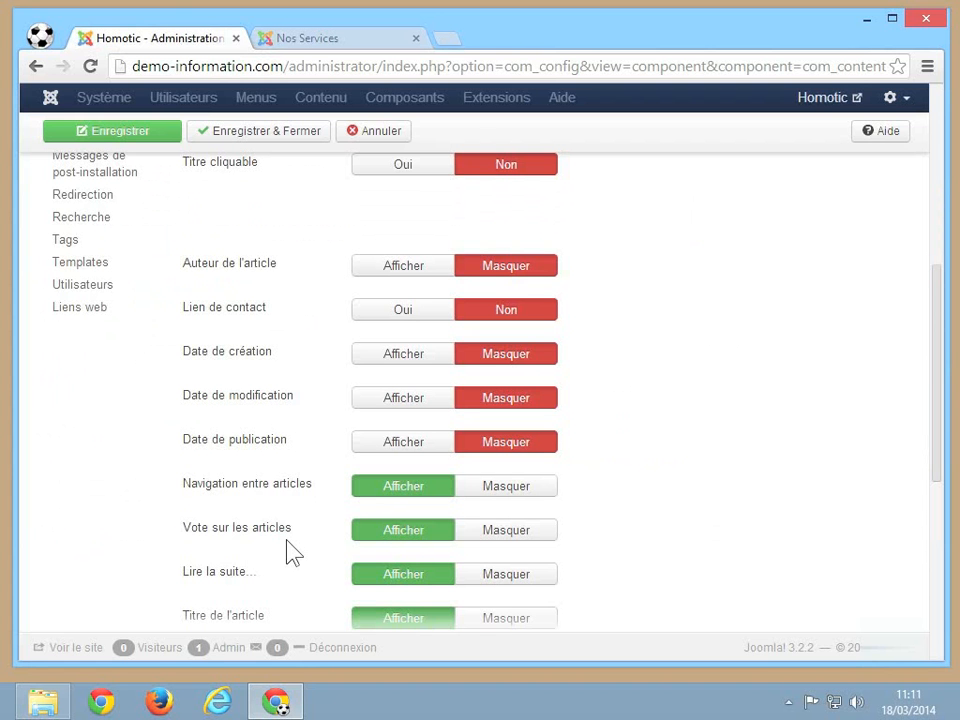
click(323, 45)
scroll(302, 276, up, 10)
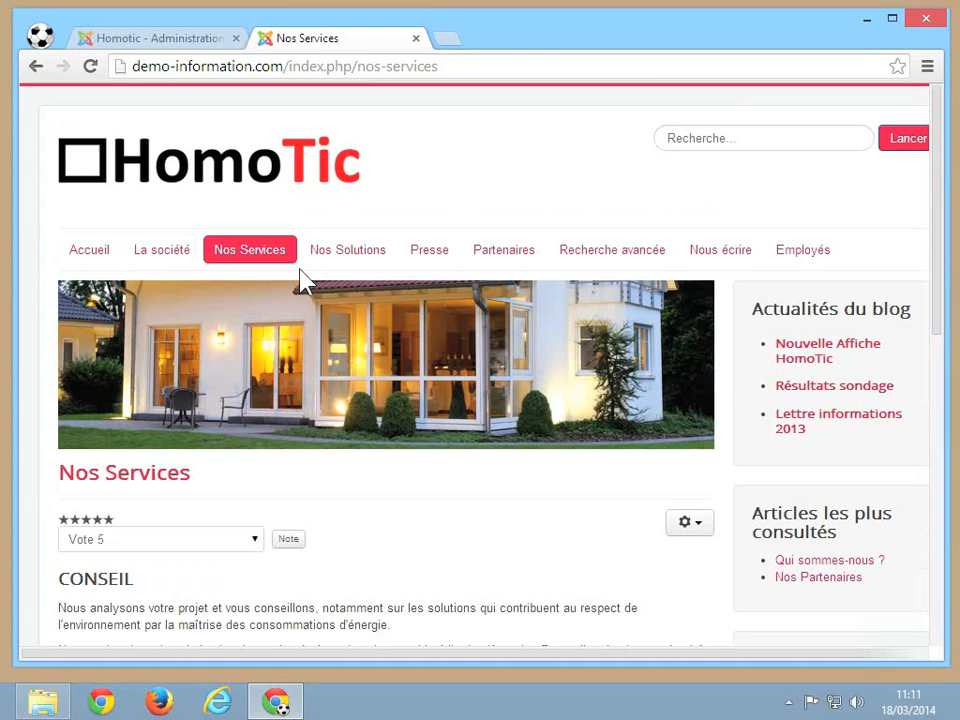
Check the voting control on the published Nos Services page and set Vote sur les articles to Masquer in the article settings.
click(250, 543)
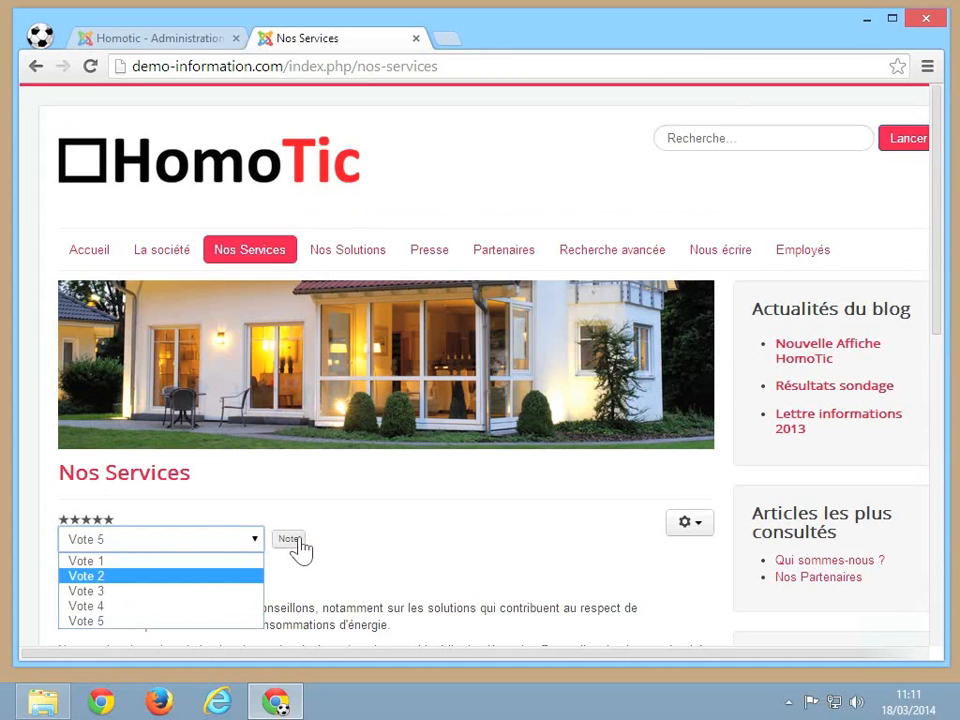
click(187, 45)
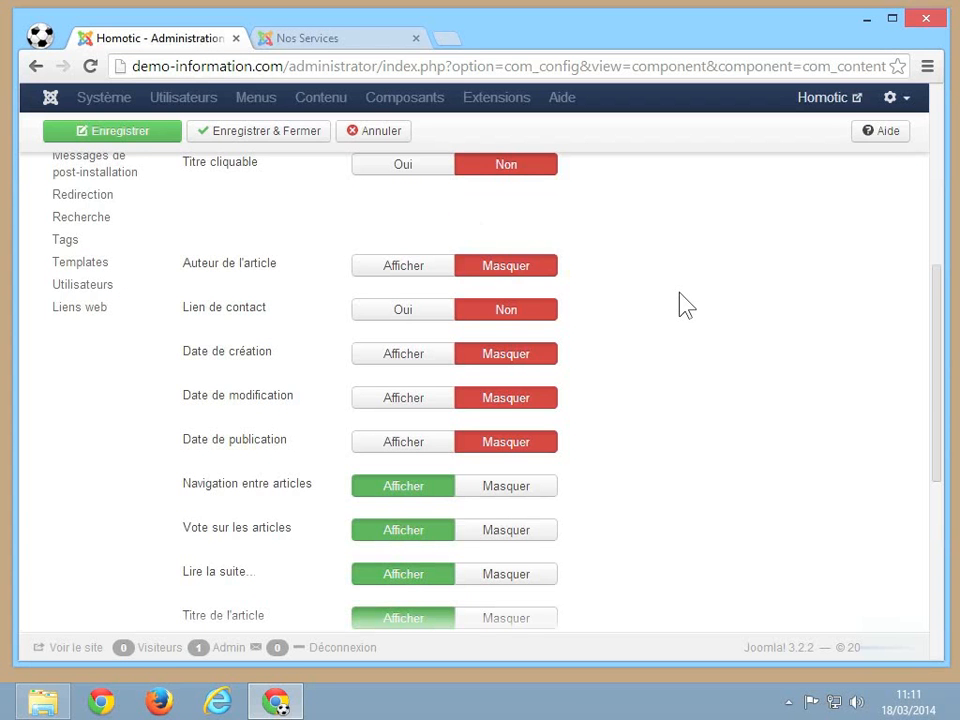
scroll(686, 305, down, 2)
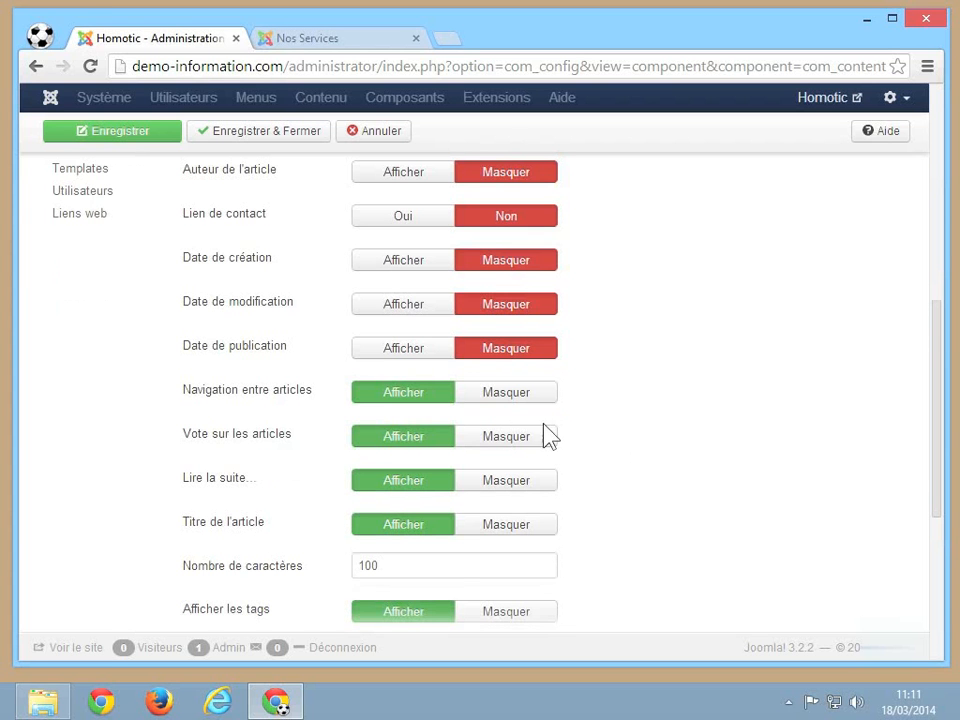
click(508, 437)
Compare the Lire la suite, Titre de l'article and Nombre de caractères settings with the read-more link on the published Accueil page.
mouse_move(242, 493)
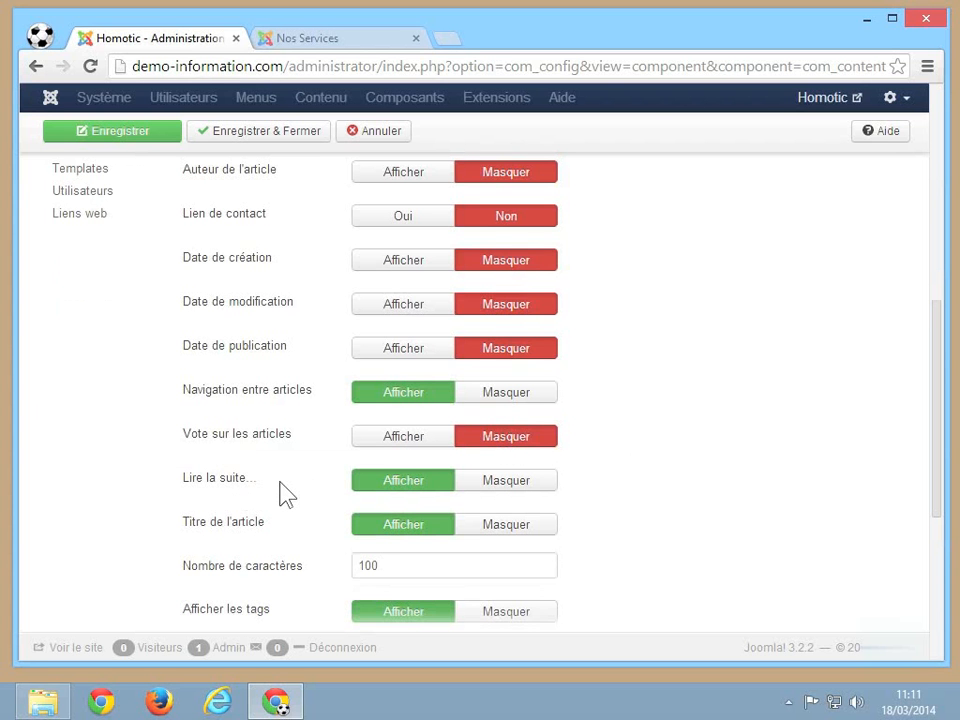
click(347, 45)
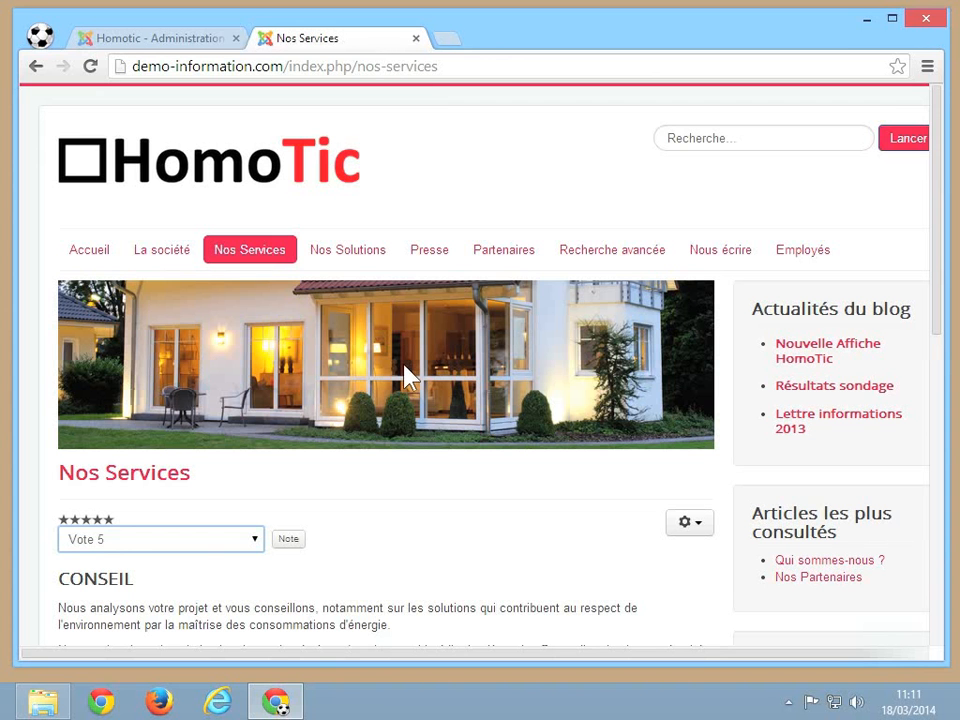
click(103, 256)
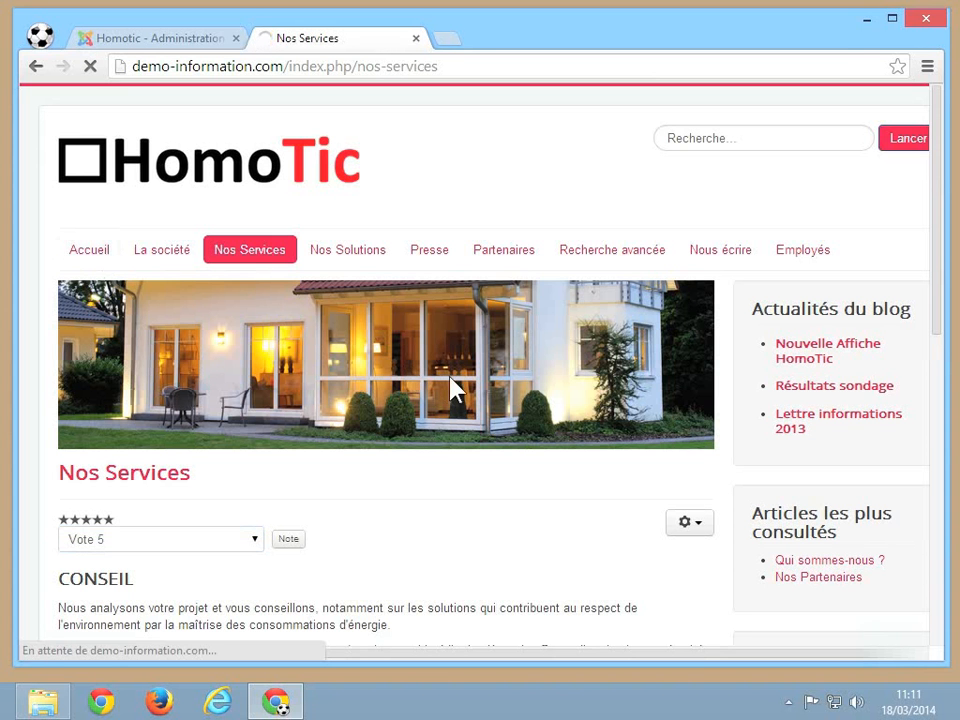
scroll(325, 497, down, 2)
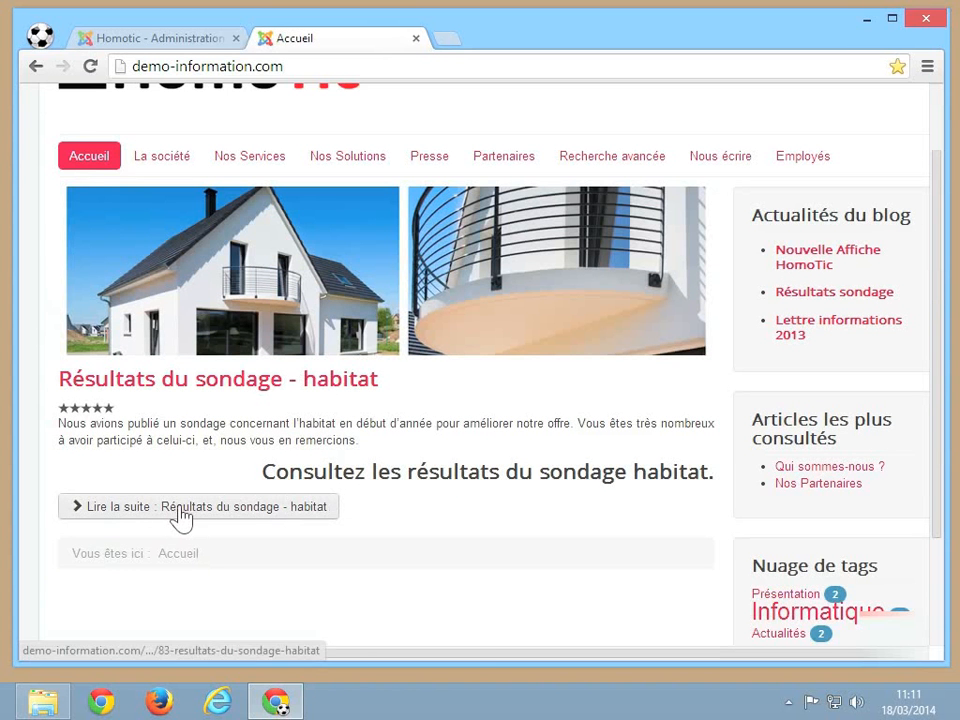
click(180, 40)
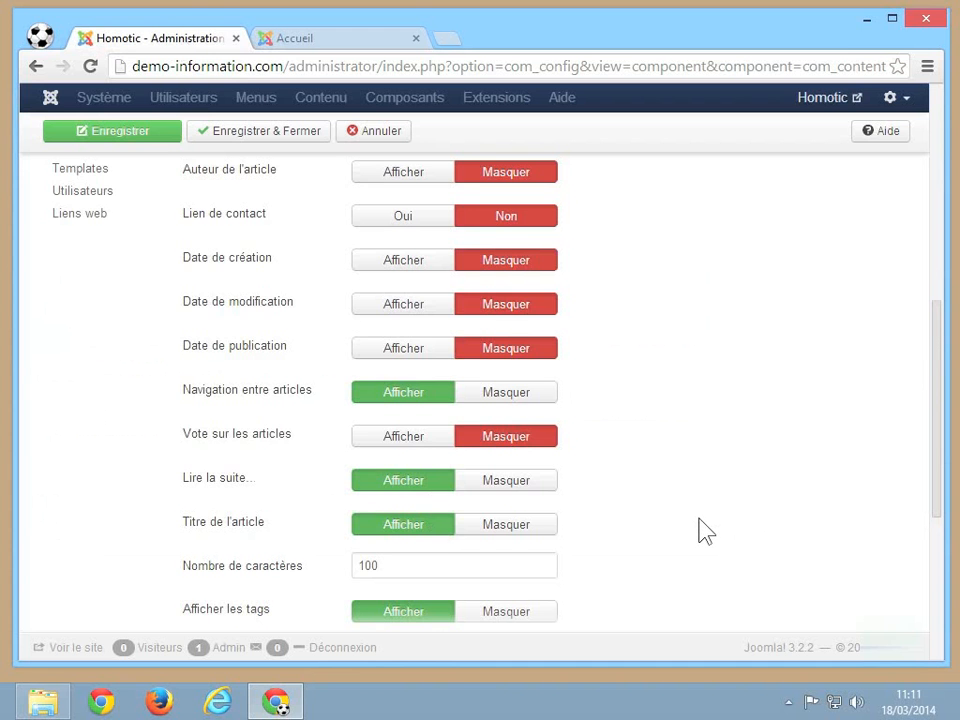
scroll(703, 530, down, 1)
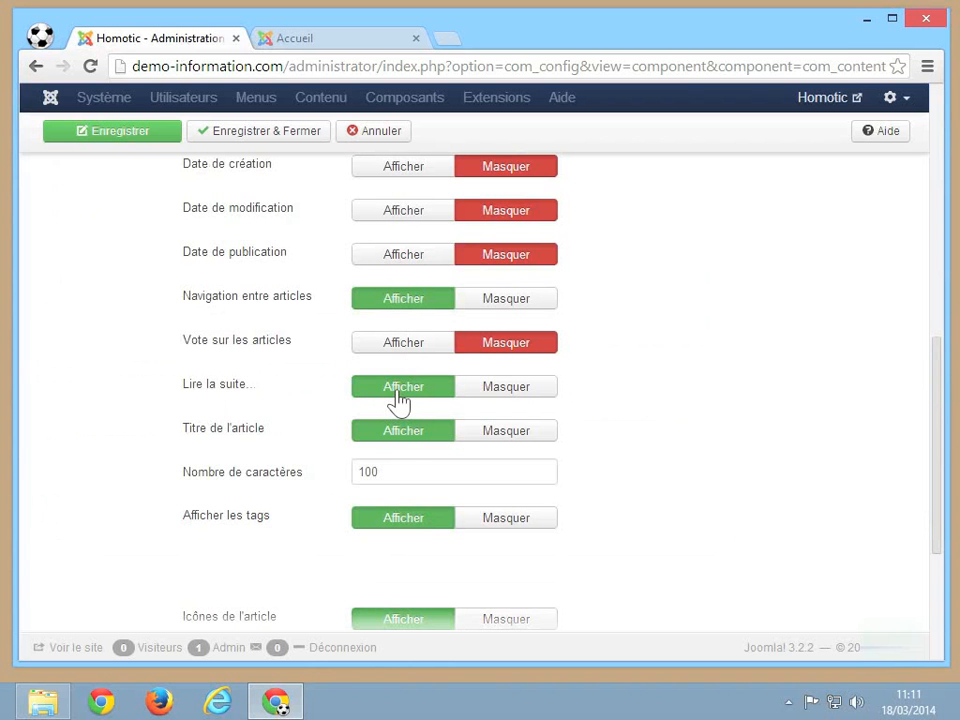
click(409, 463)
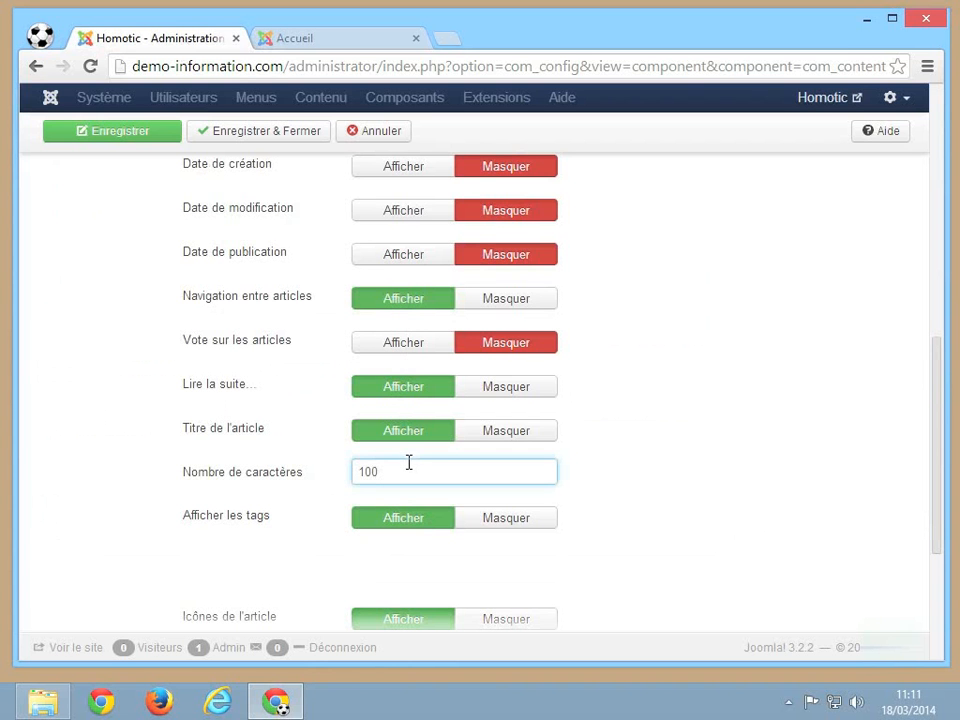
click(341, 38)
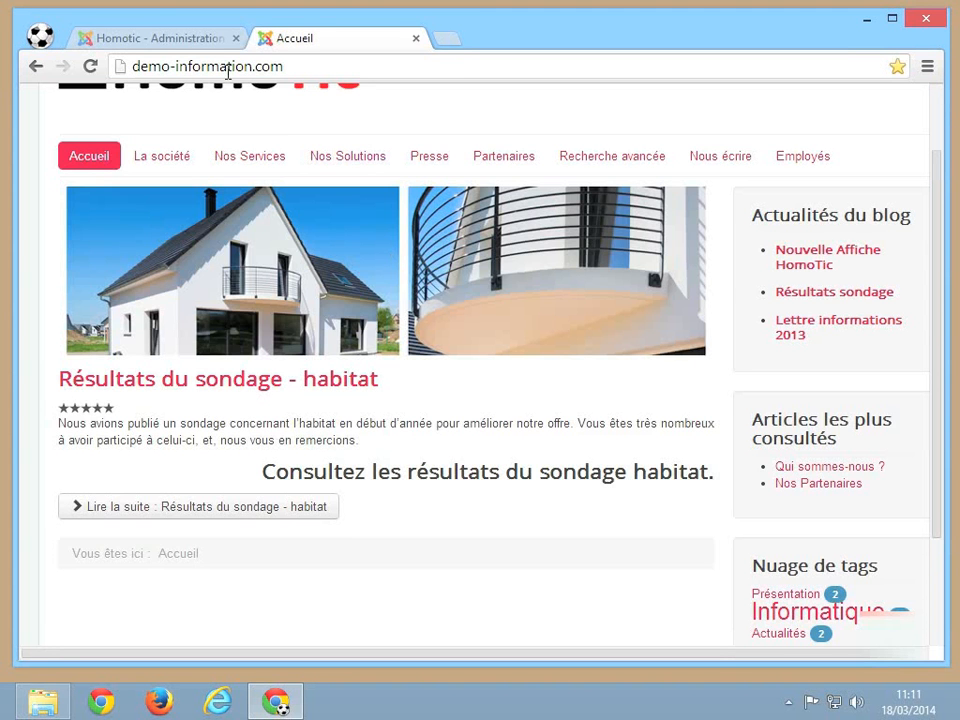
click(205, 40)
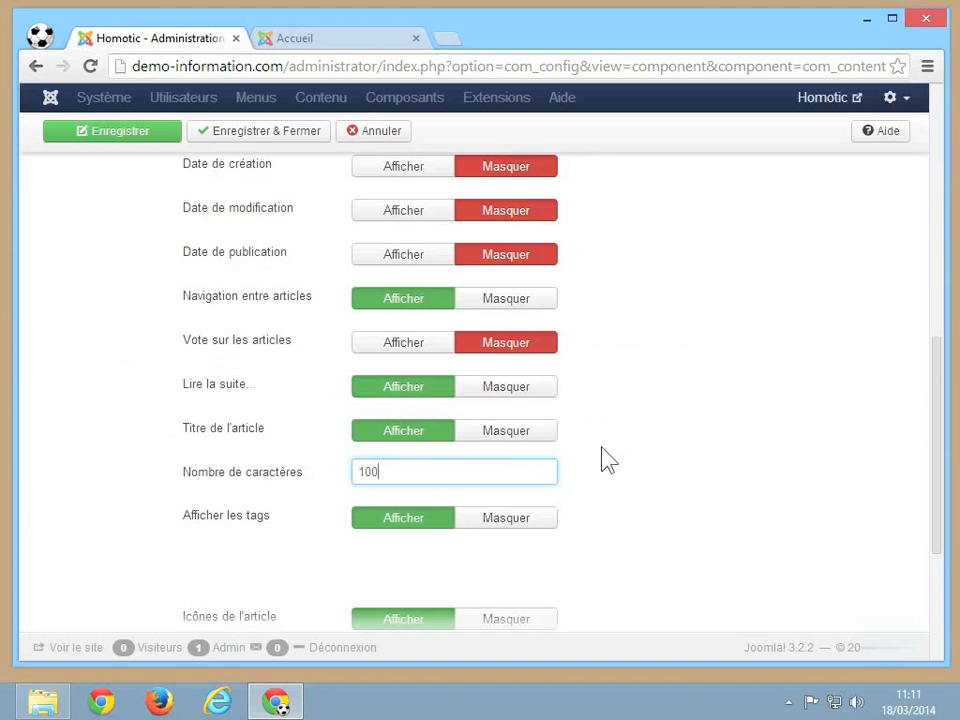
Check the print and e-mail options on the published Nos Services page, and set Icônes de l'article, Icône 'Imprimer' and Icône 'E-mail' to Masquer.
scroll(605, 460, down, 1)
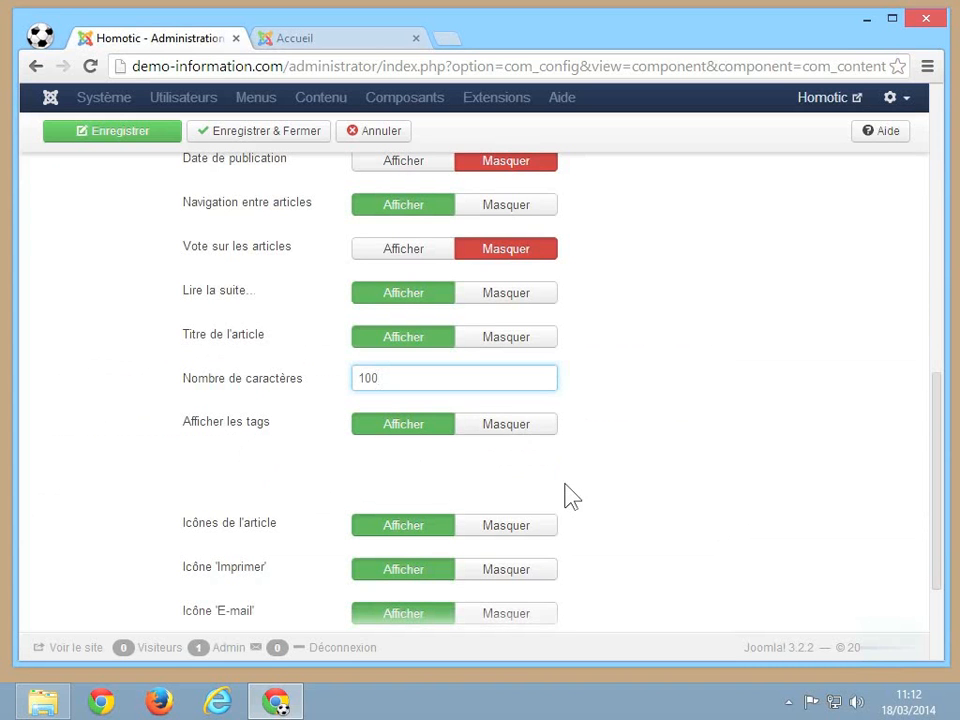
scroll(565, 495, down, 1)
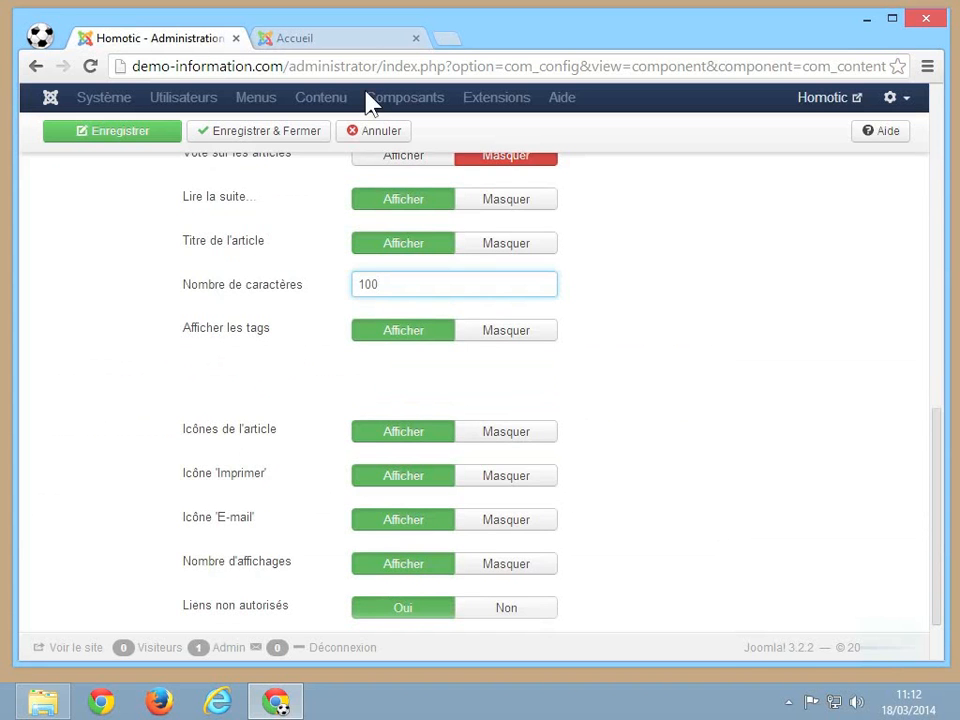
click(360, 42)
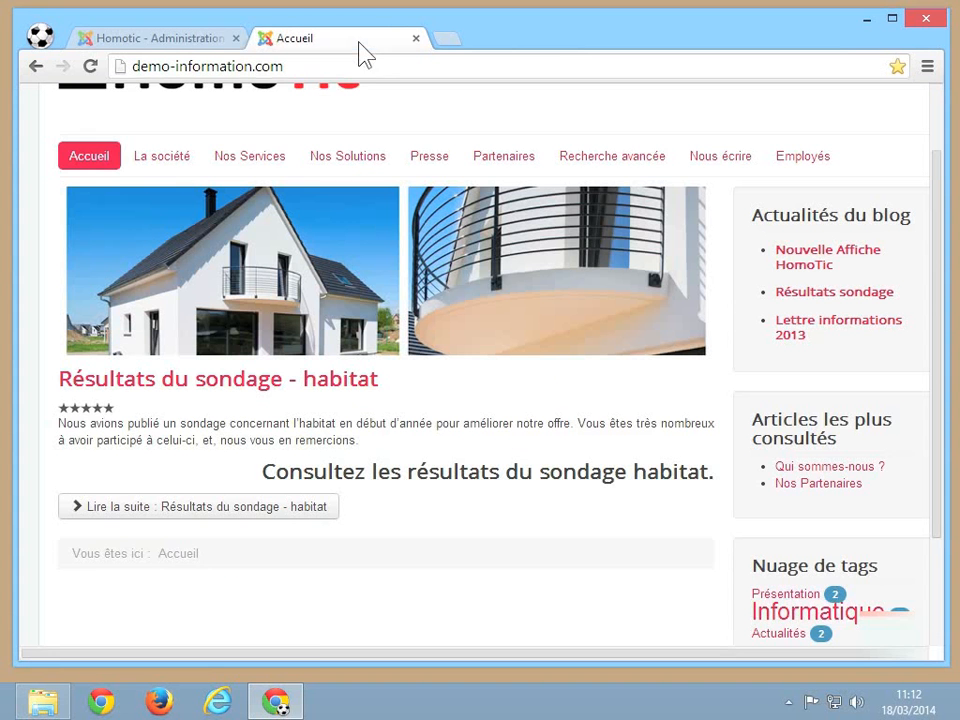
click(247, 160)
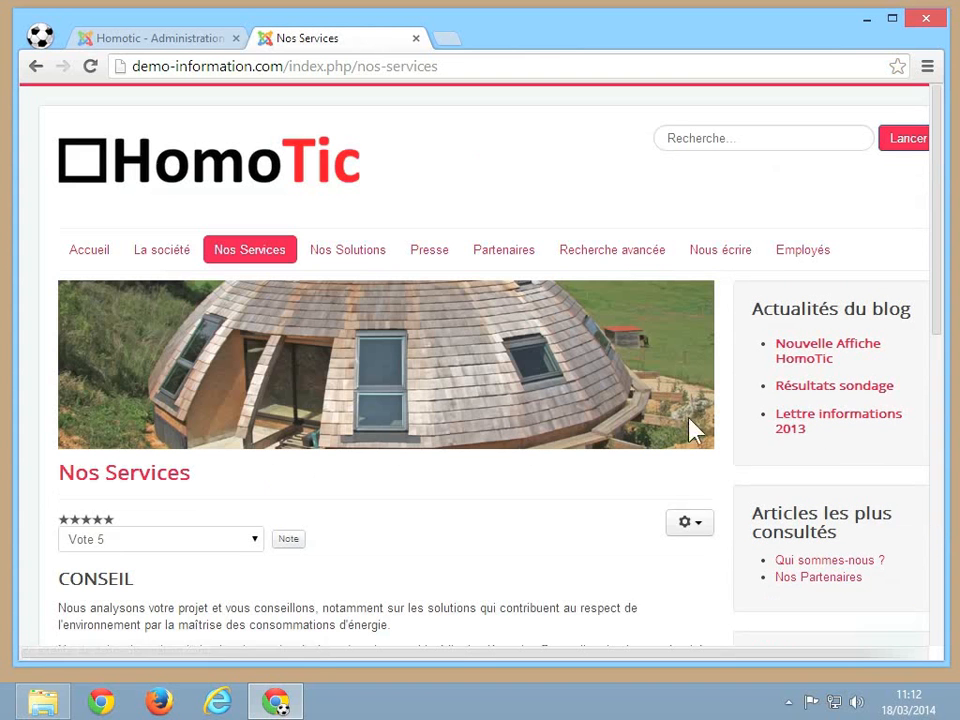
click(692, 522)
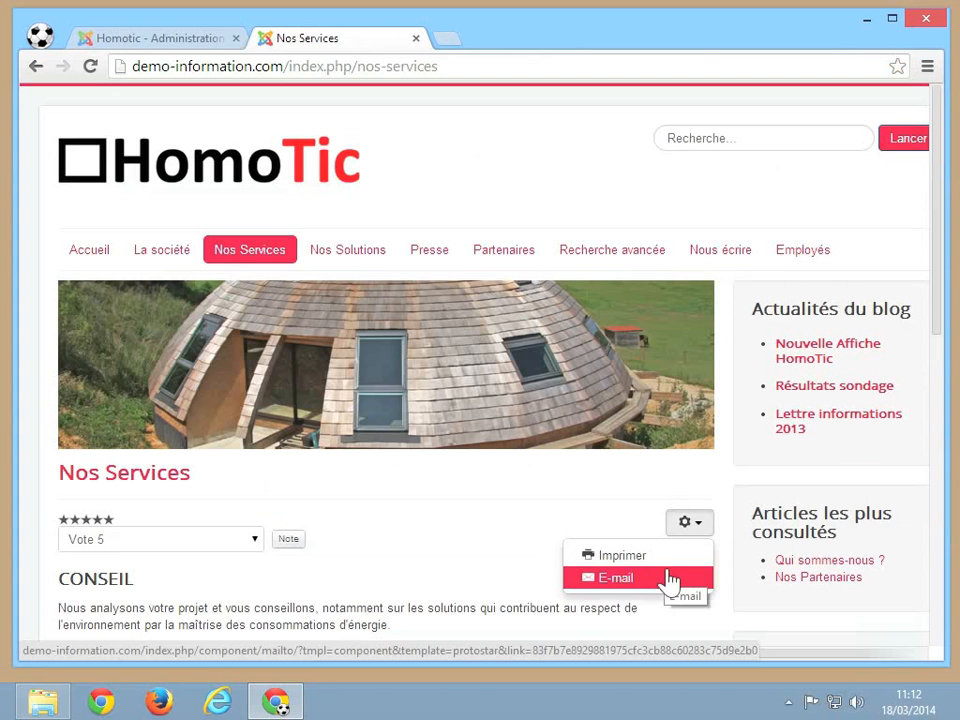
click(188, 40)
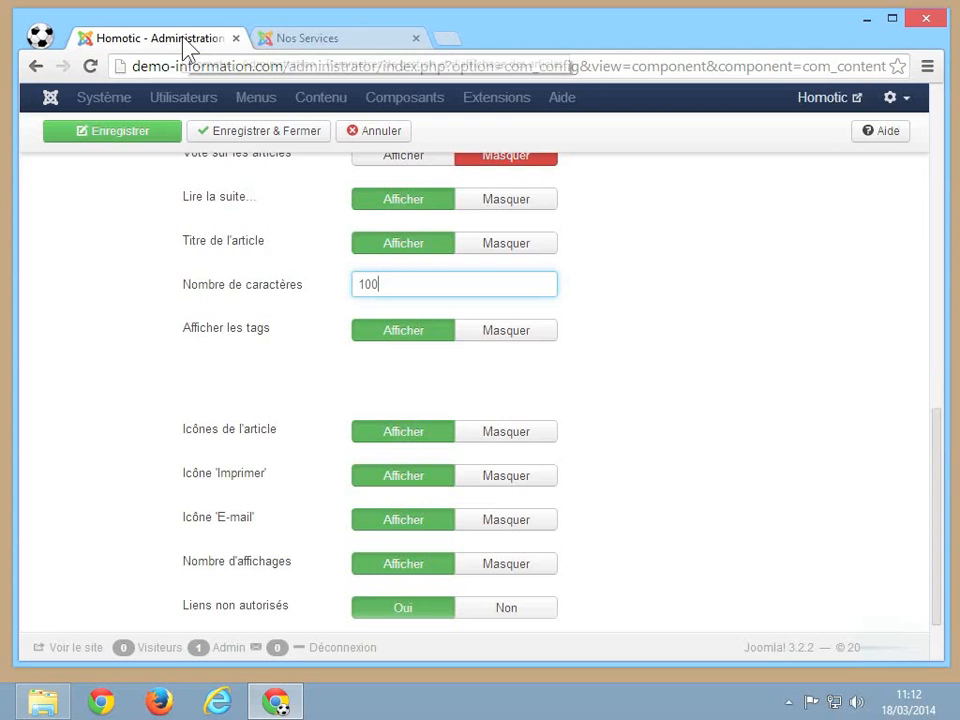
click(515, 440)
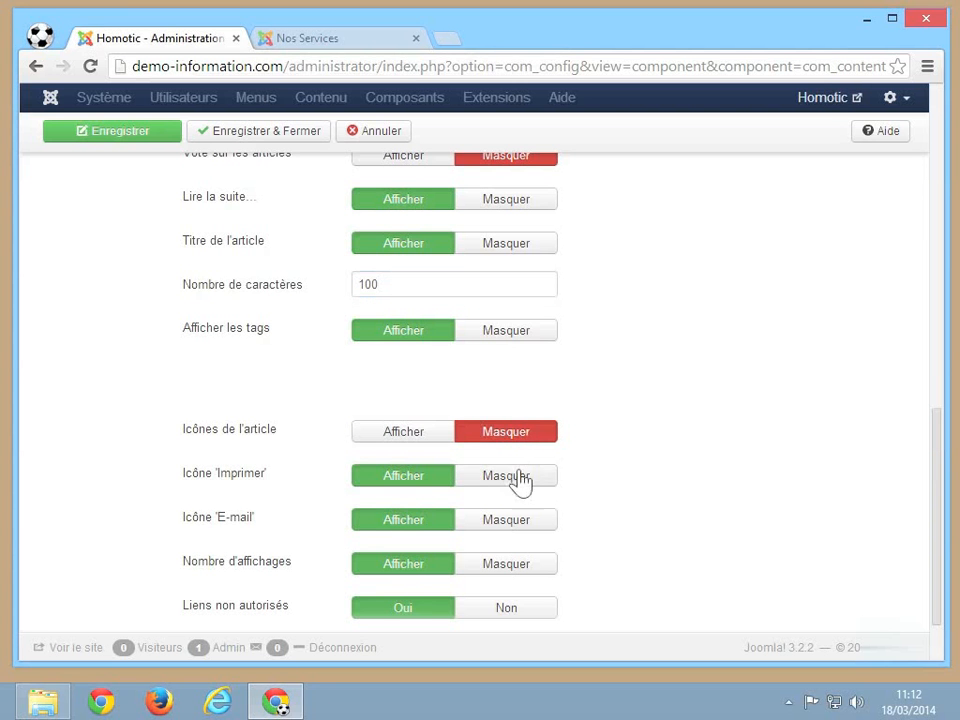
click(517, 485)
click(537, 521)
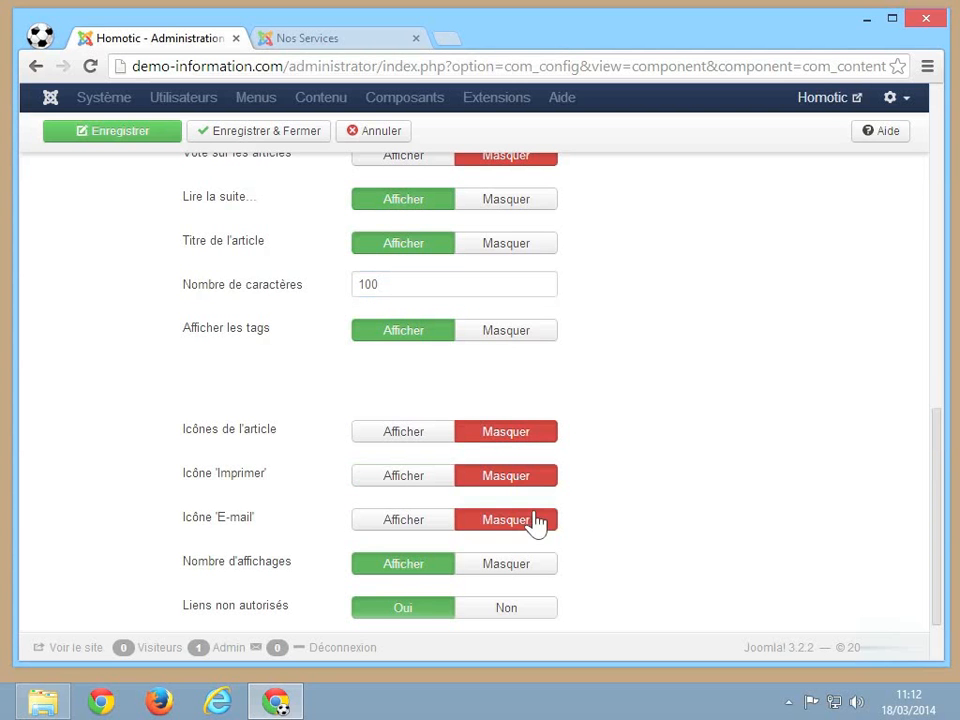
Review the choices for Positionnement des liens without changing it, and save the article display configuration.
scroll(675, 508, down, 1)
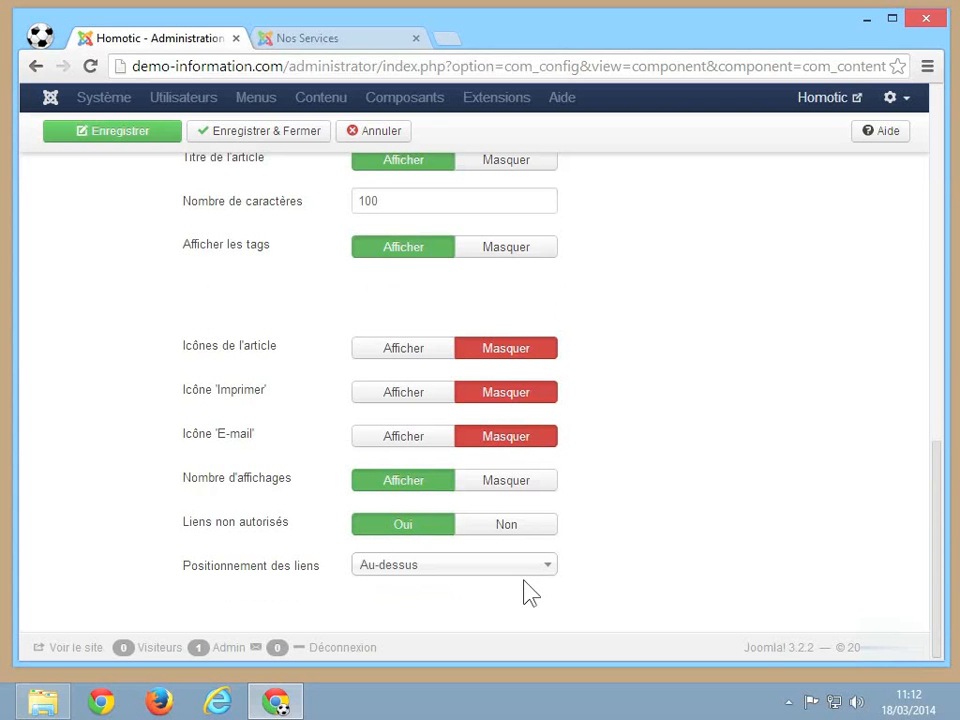
click(415, 570)
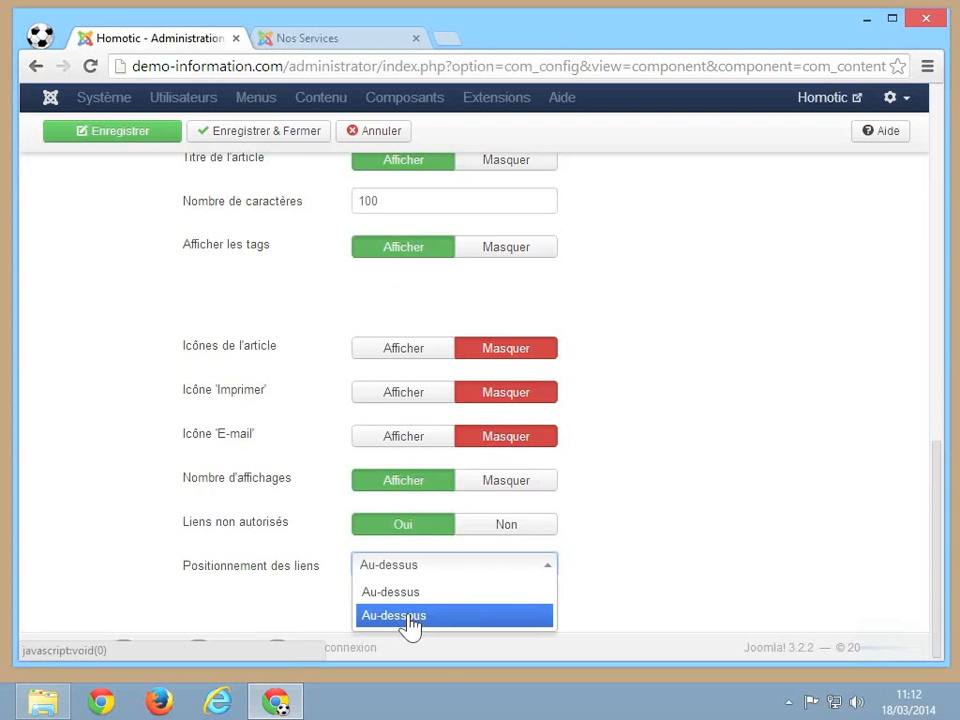
click(767, 399)
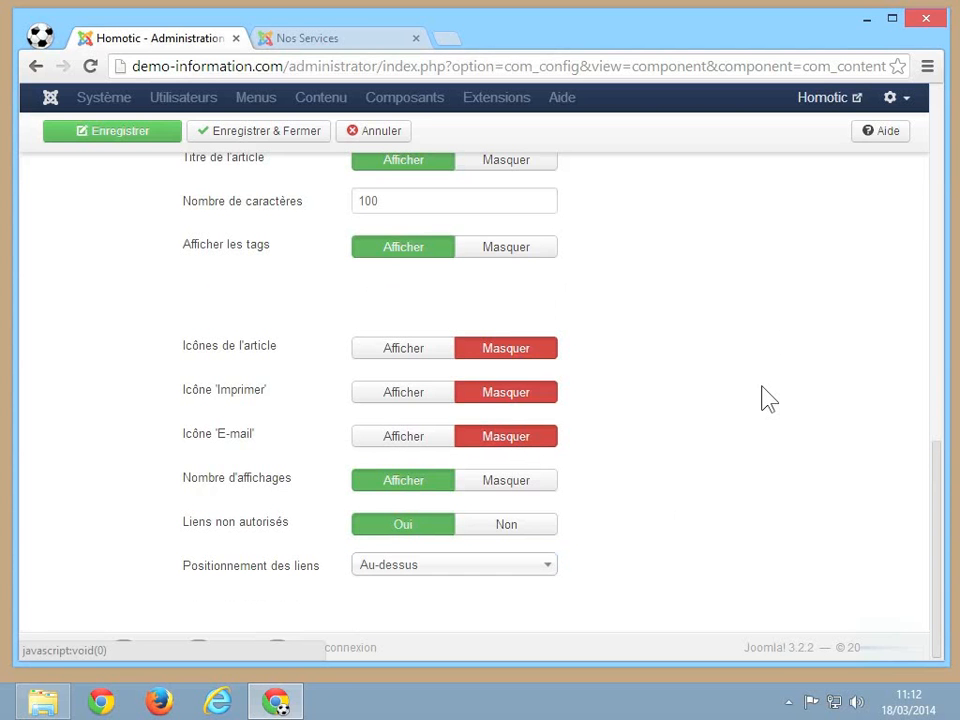
click(146, 145)
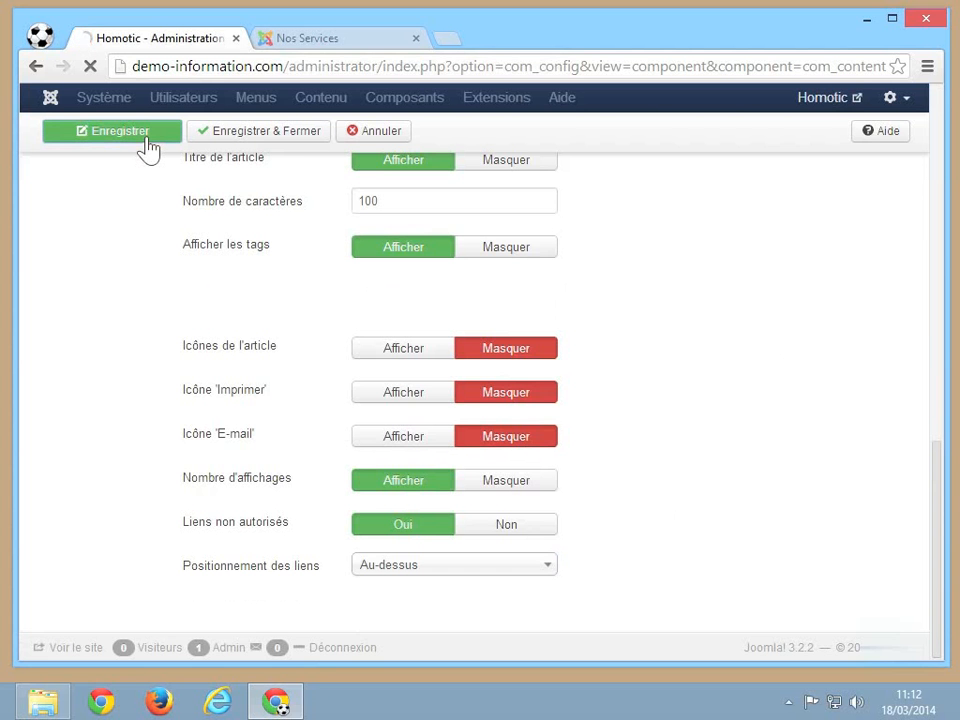
Reload the published Nos Services page and inspect the article and its details block, as well as the article on the Accueil page.
click(324, 40)
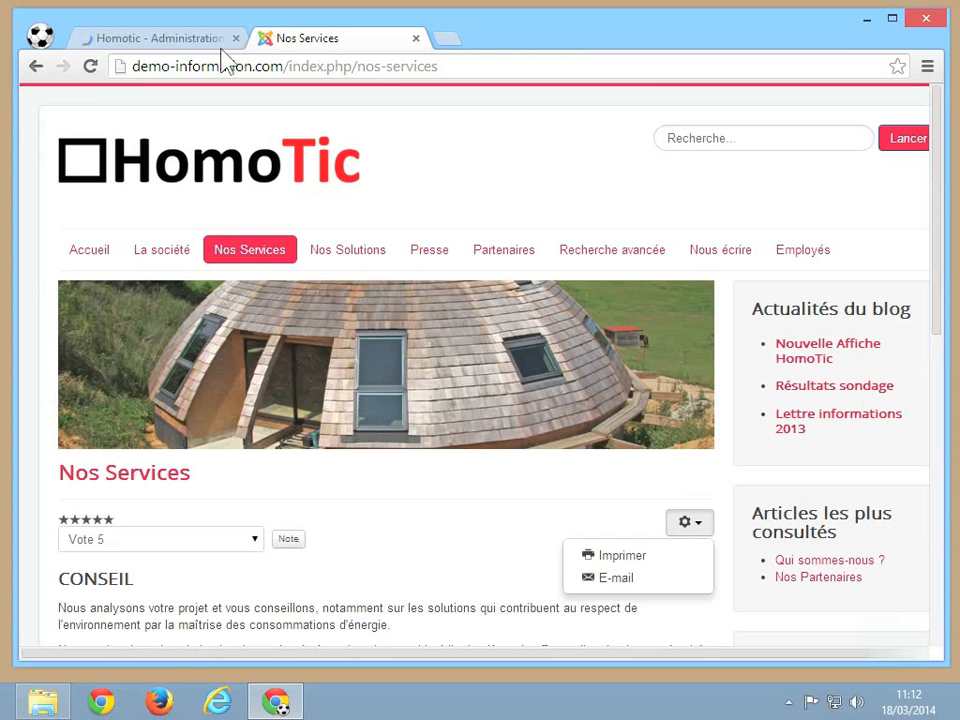
click(91, 67)
mouse_move(498, 288)
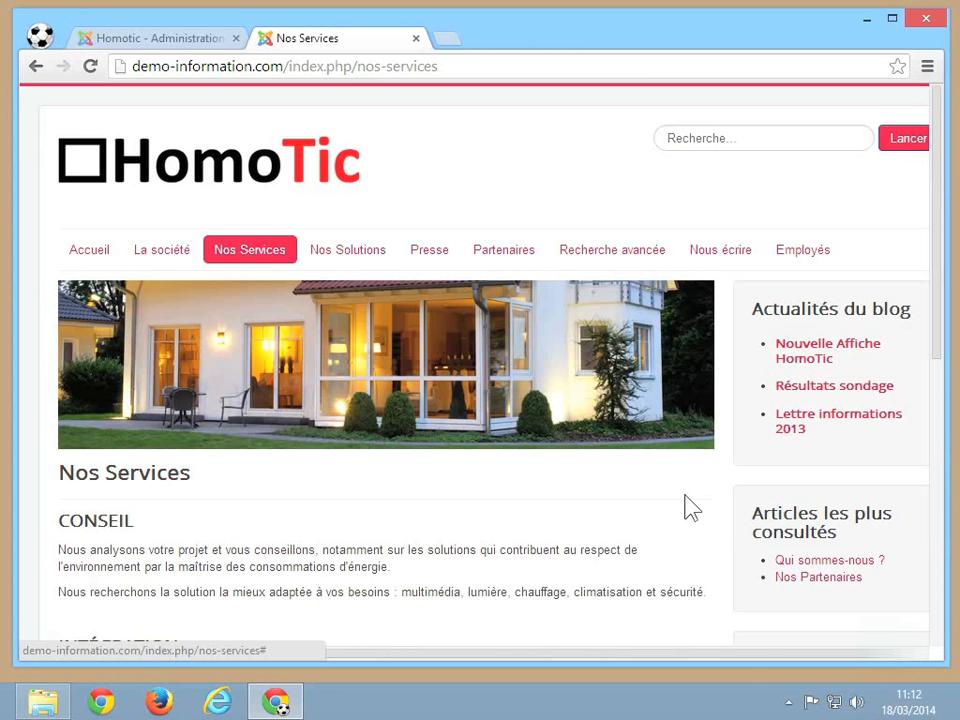
scroll(688, 506, down, 5)
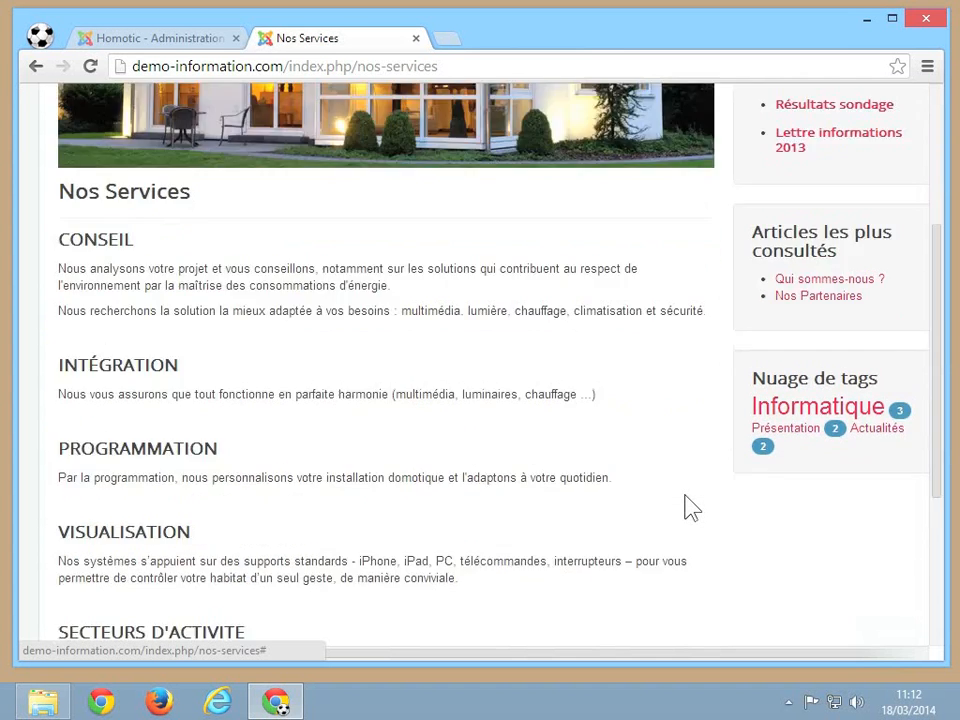
scroll(688, 506, down, 2)
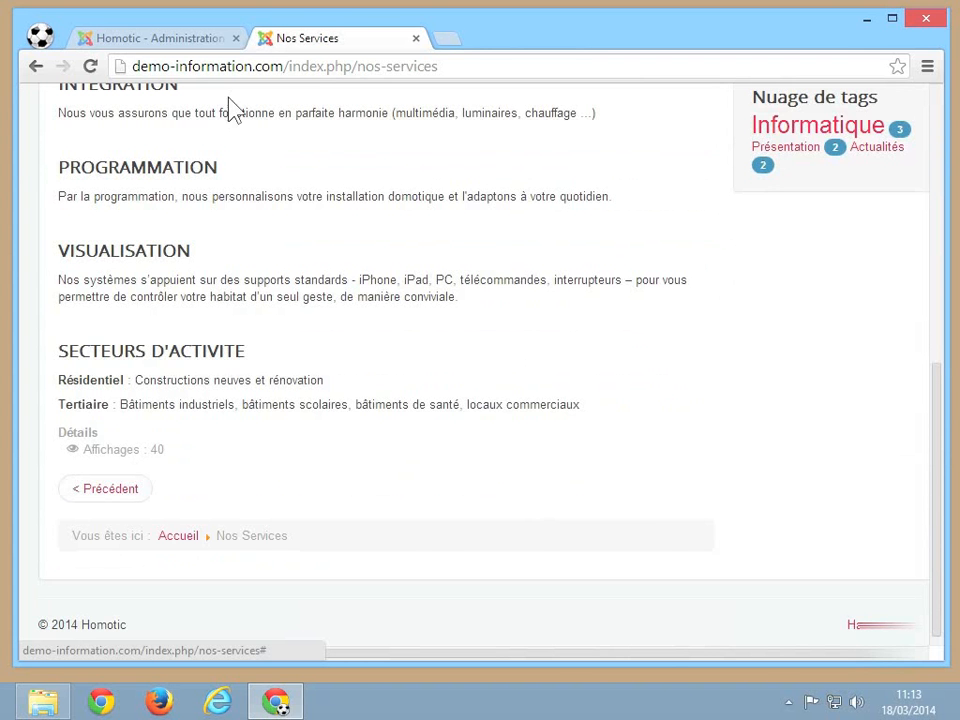
scroll(229, 236, up, 6)
click(71, 252)
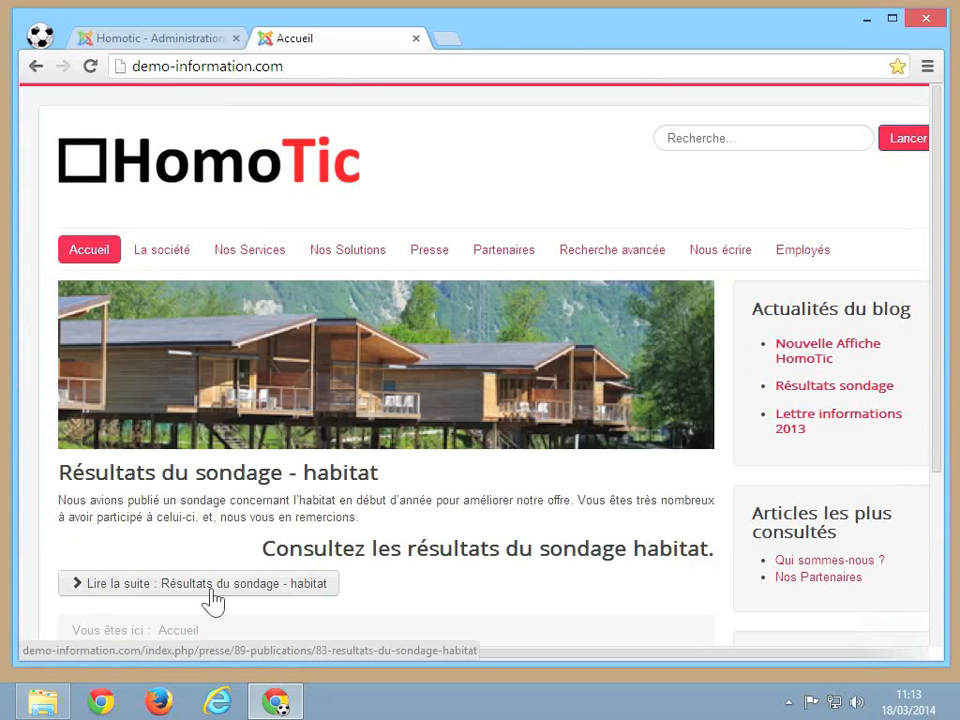
Search the article manager for "service" and open the Nos Services article for editing.
click(182, 43)
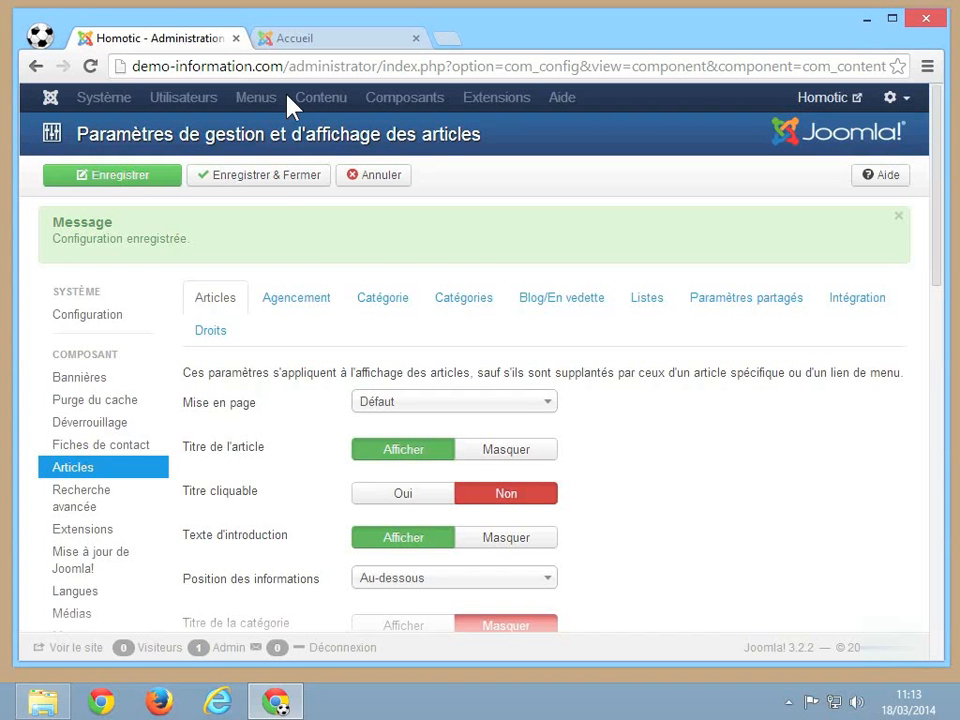
click(294, 186)
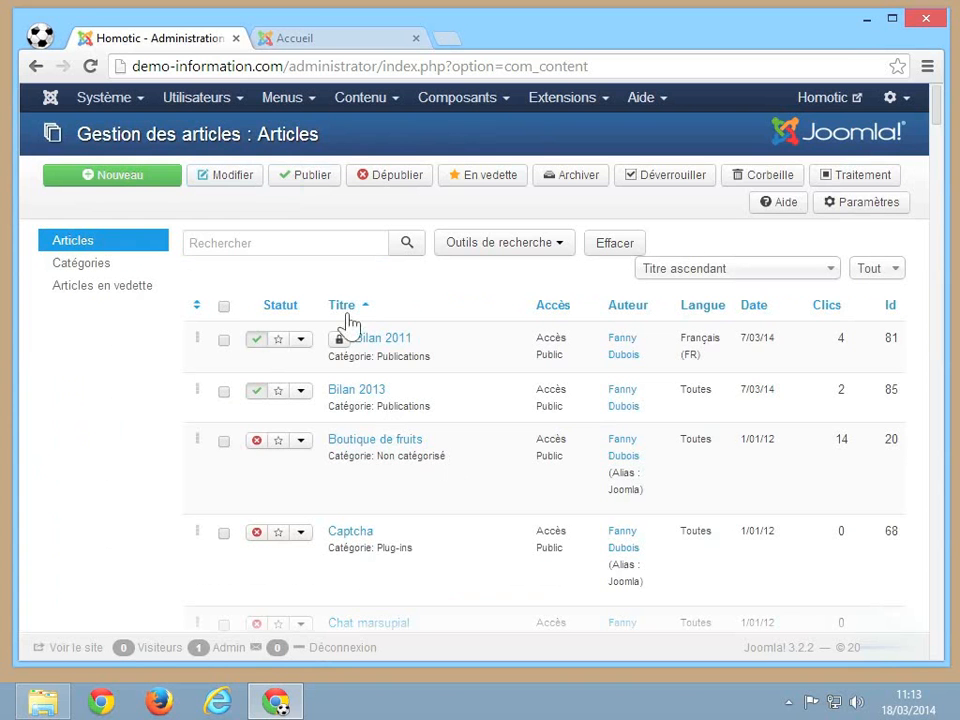
click(318, 250)
text(se)
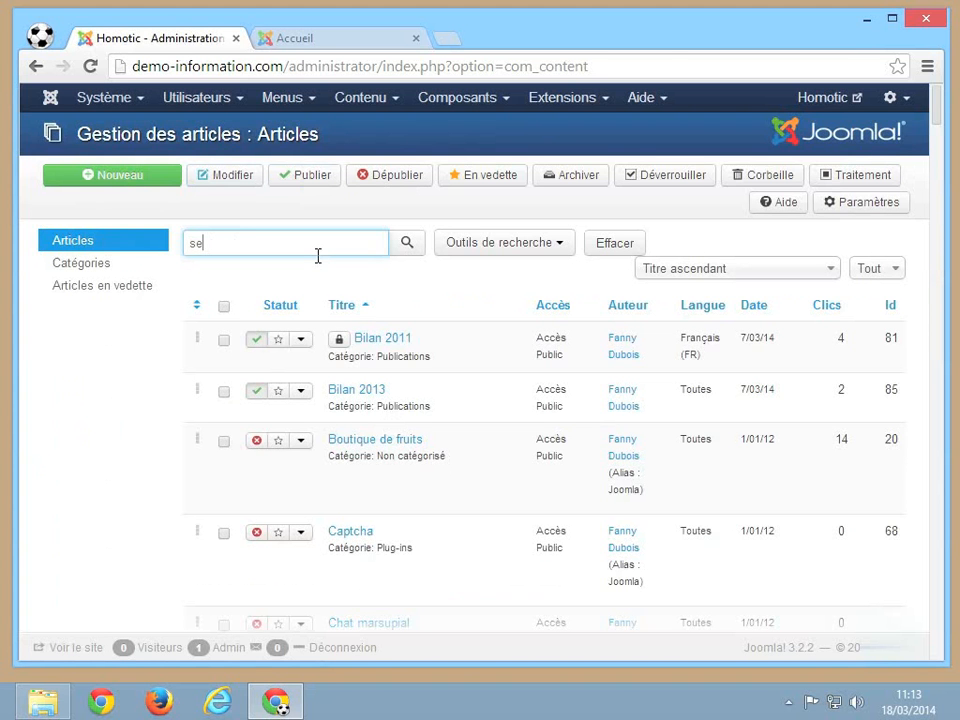
text(rvice)
key(Return)
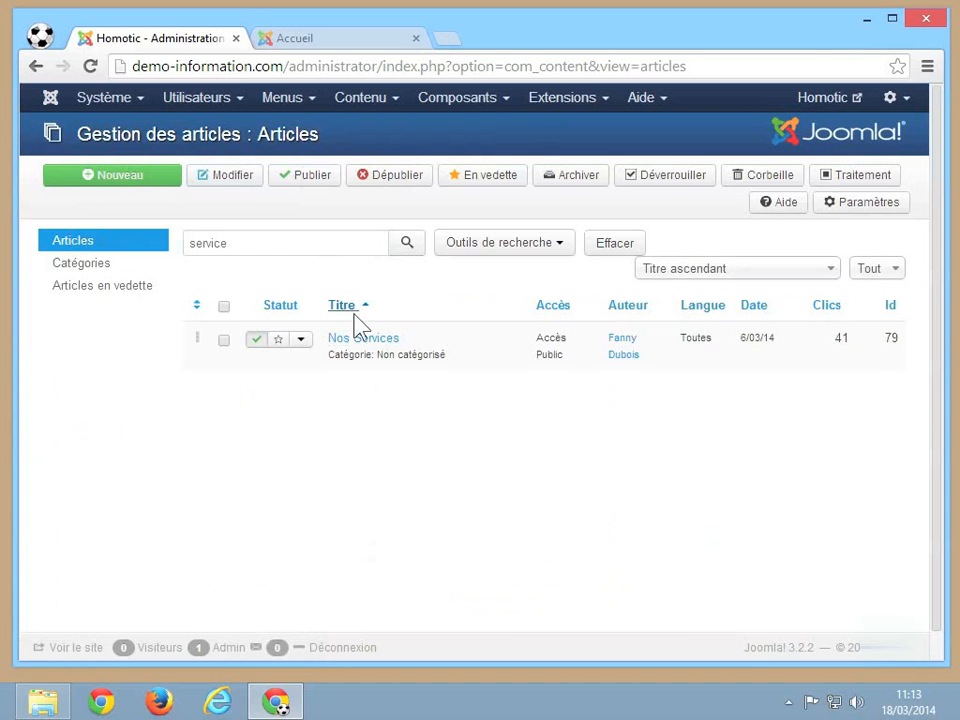
click(356, 340)
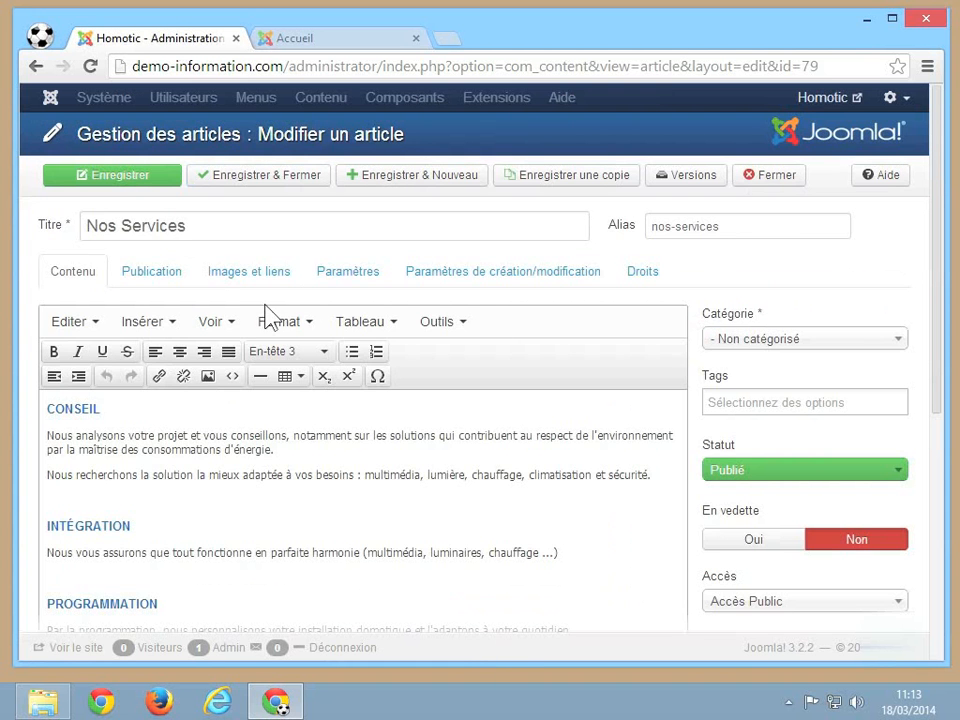
Set Auteur de l'article to Afficher in the Nos Services article's own display parameters.
click(339, 290)
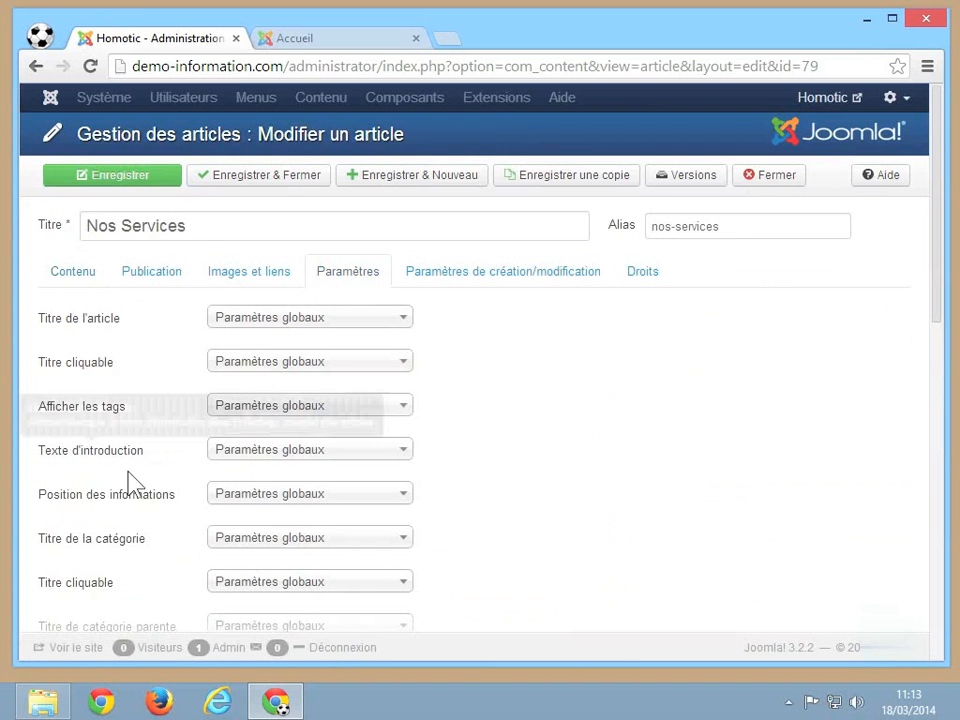
scroll(130, 483, down, 3)
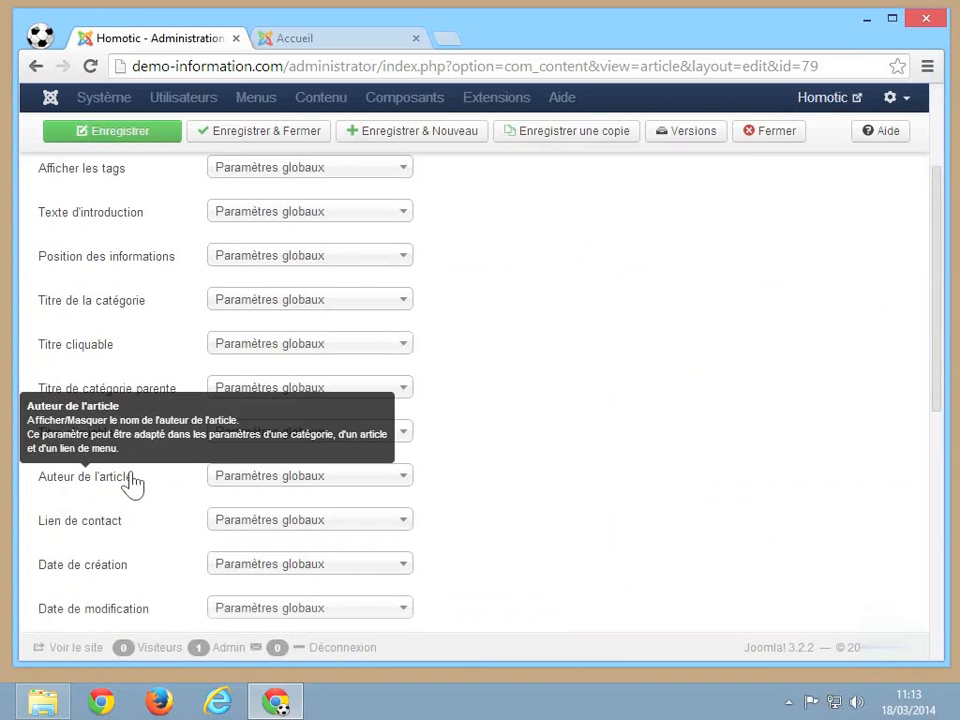
scroll(130, 480, down, 1)
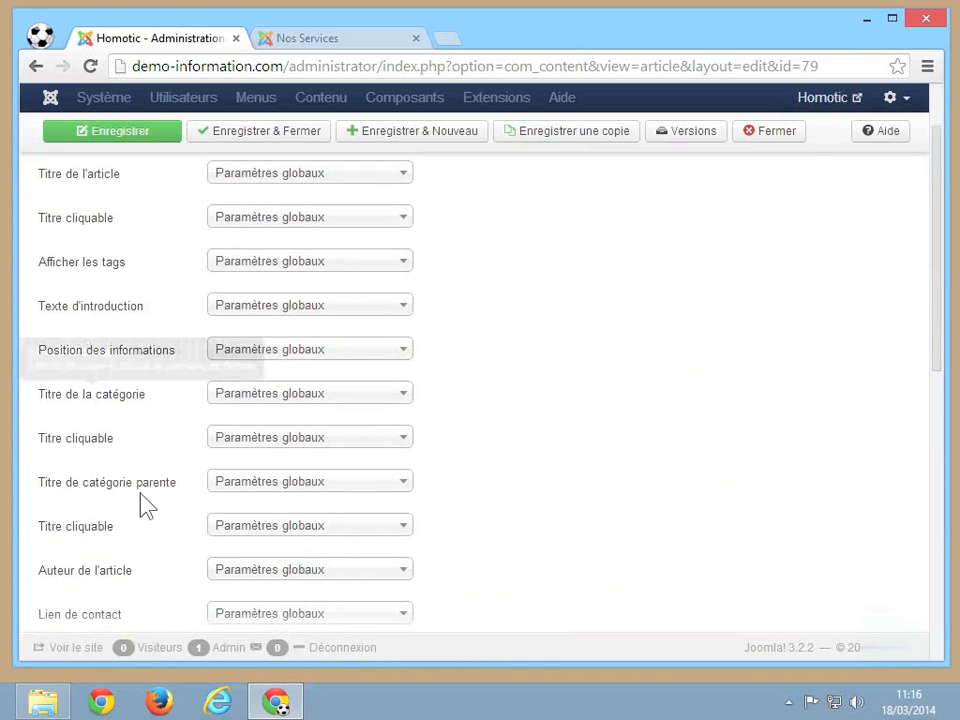
scroll(145, 507, down, 2)
mouse_move(135, 382)
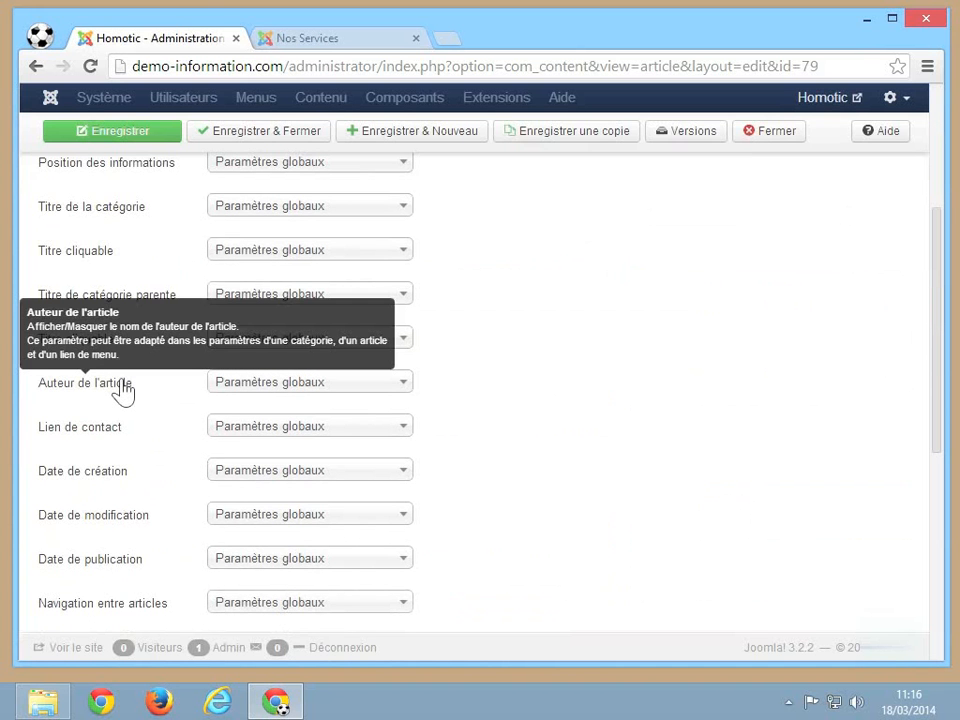
click(313, 388)
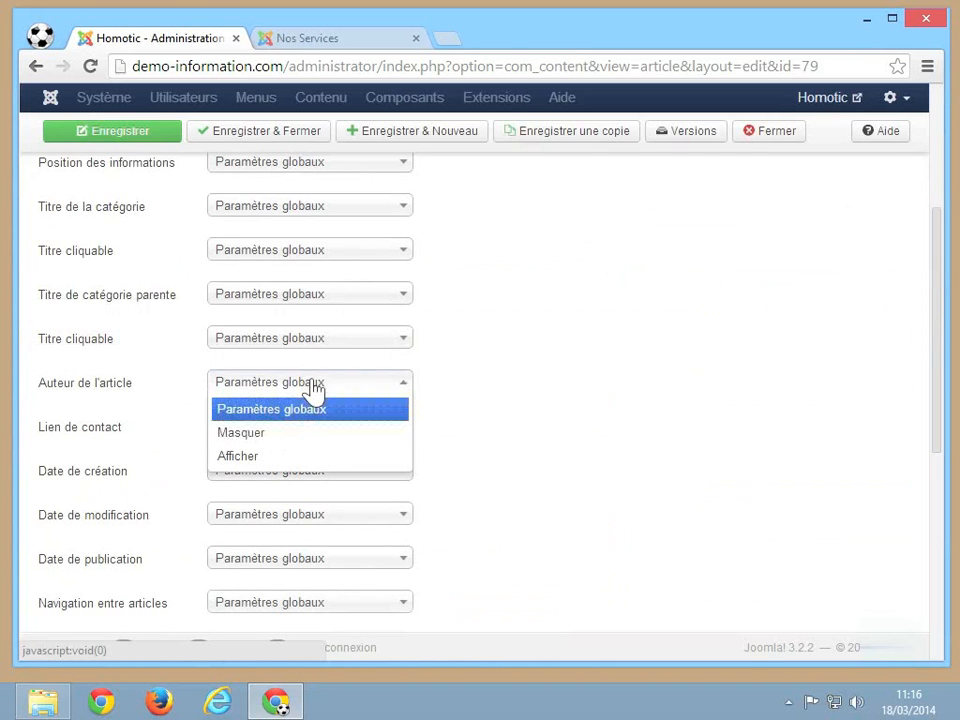
click(258, 457)
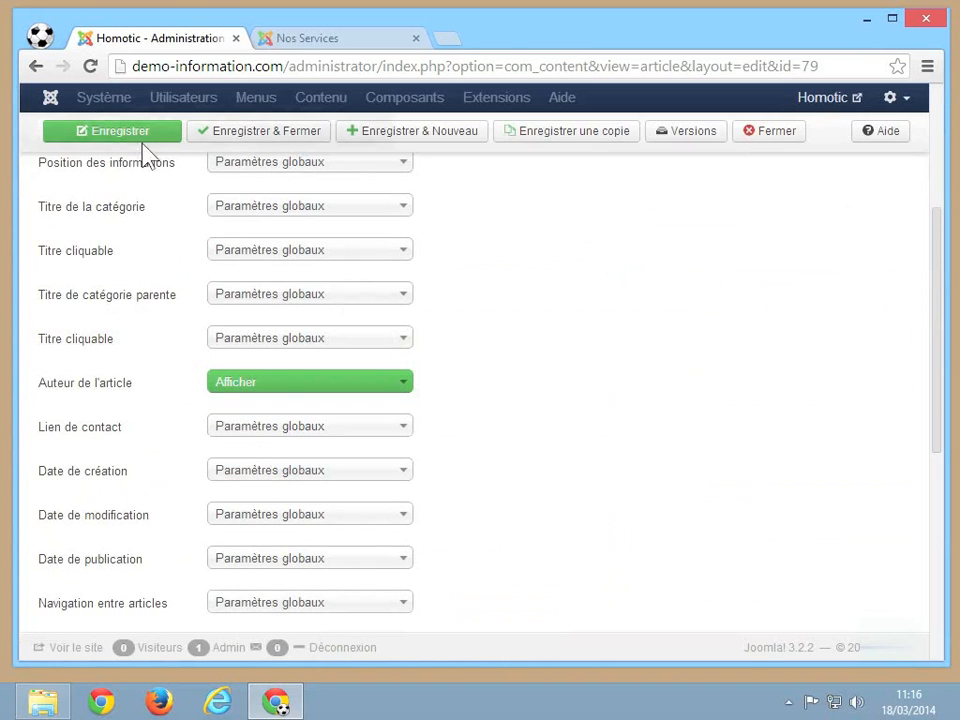